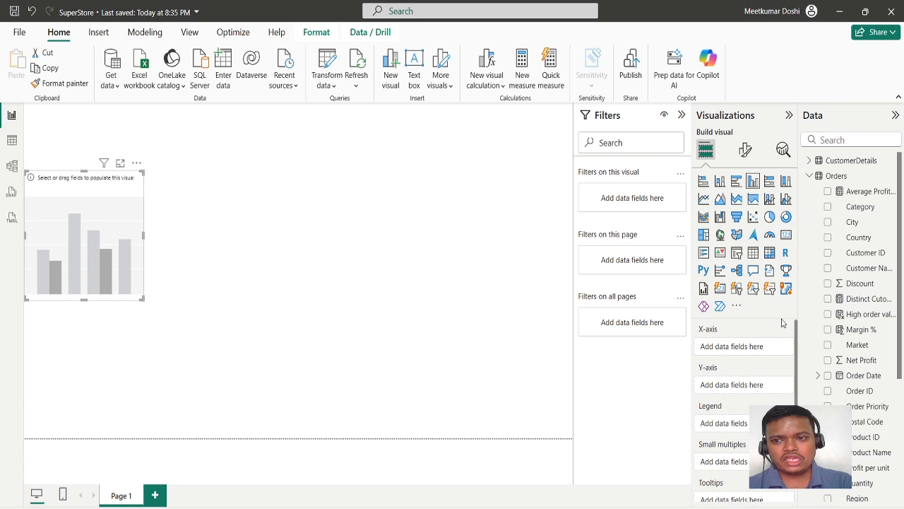
# Step: Add the Total Sales field from the Orders table to the Y-axis of the empty column chart
pyautogui.scroll(-2, 869, 360)
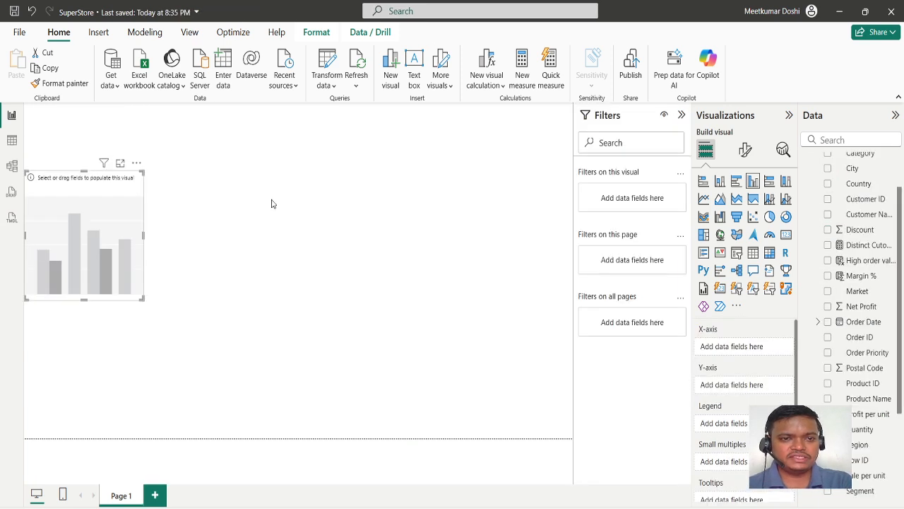
pyautogui.scroll(-3, 902, 346)
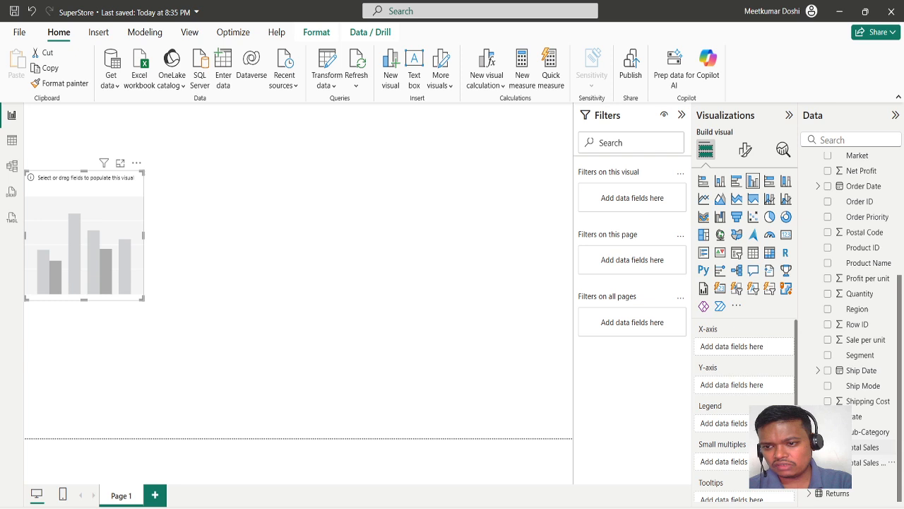
pyautogui.click(828, 447)
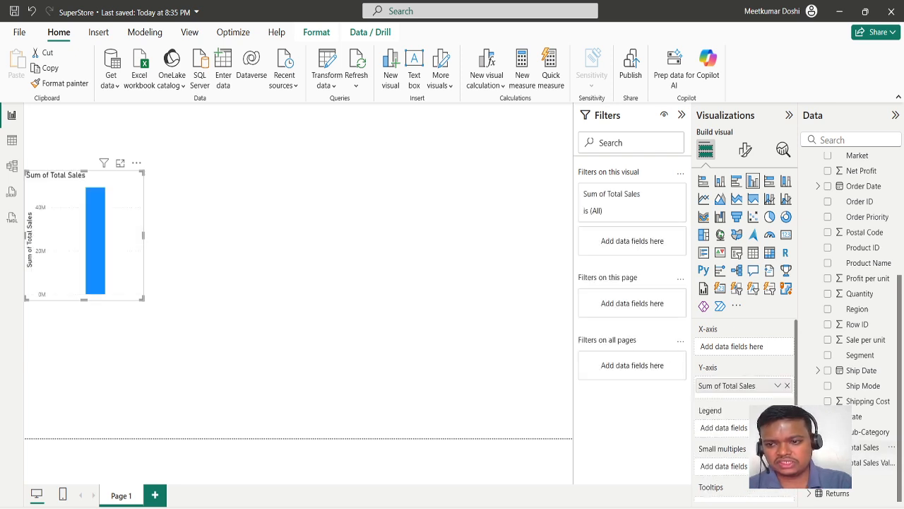
pyautogui.click(854, 449)
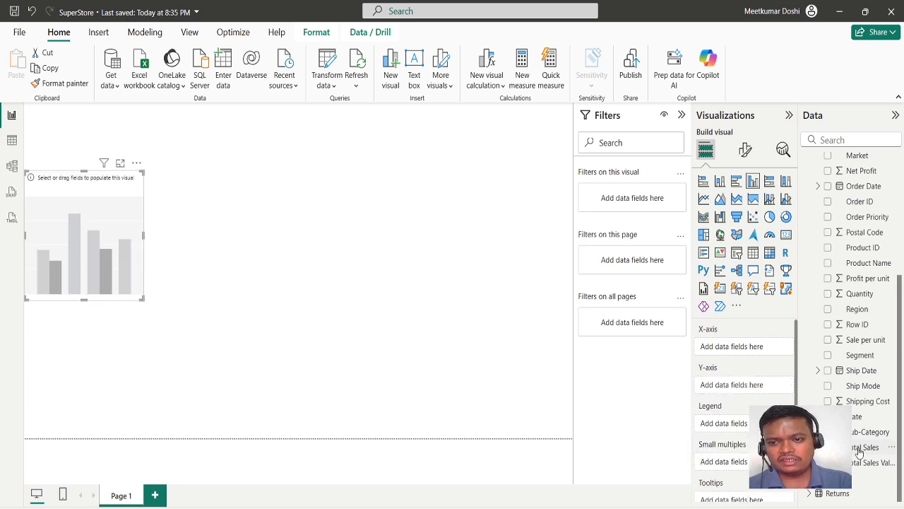
pyautogui.moveTo(859, 452); pyautogui.dragTo(759, 391)
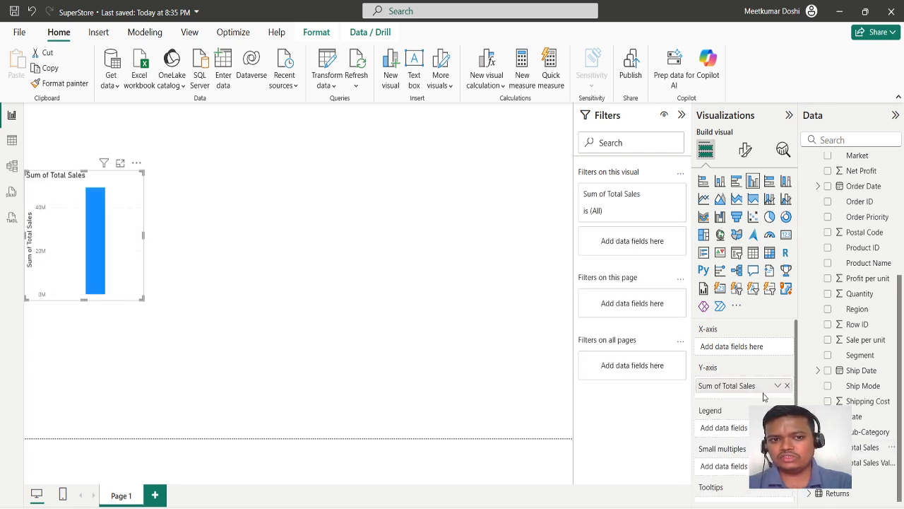
# Step: Put the Region field on the chart's X-axis and widen the chart to about twice its width
pyautogui.scroll(5, 869, 337)
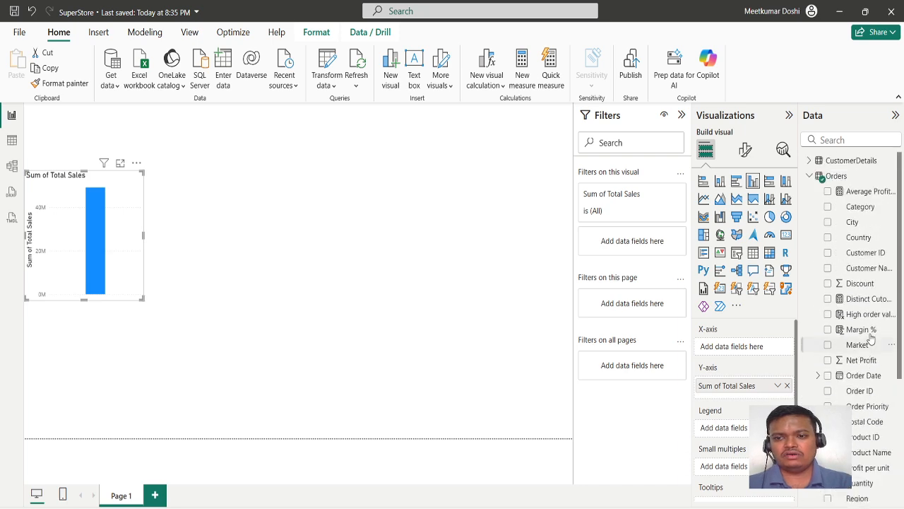
pyautogui.scroll(-3, 868, 341)
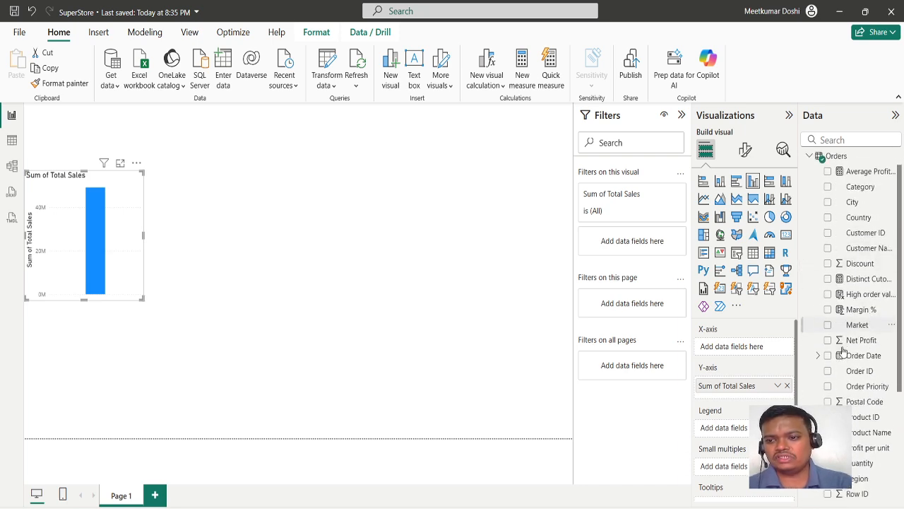
pyautogui.click(828, 416)
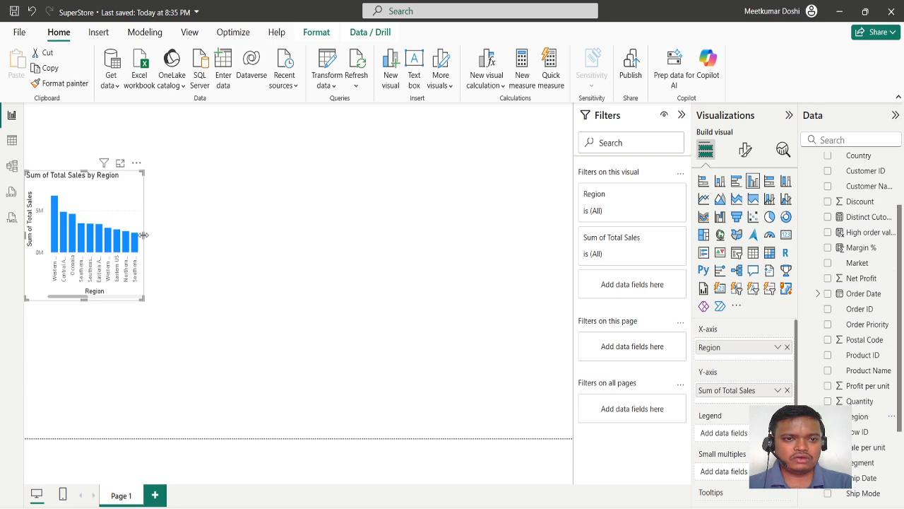
pyautogui.moveTo(143, 238); pyautogui.dragTo(256, 256)
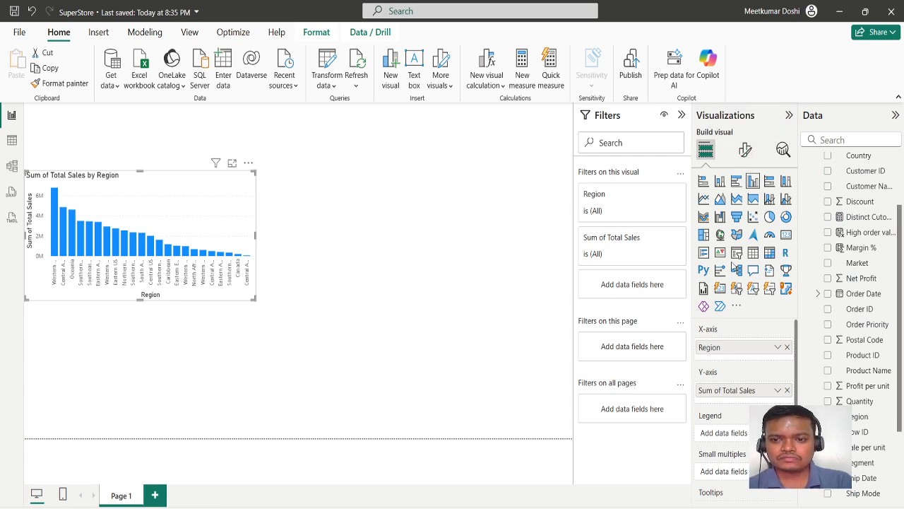
pyautogui.click(745, 150)
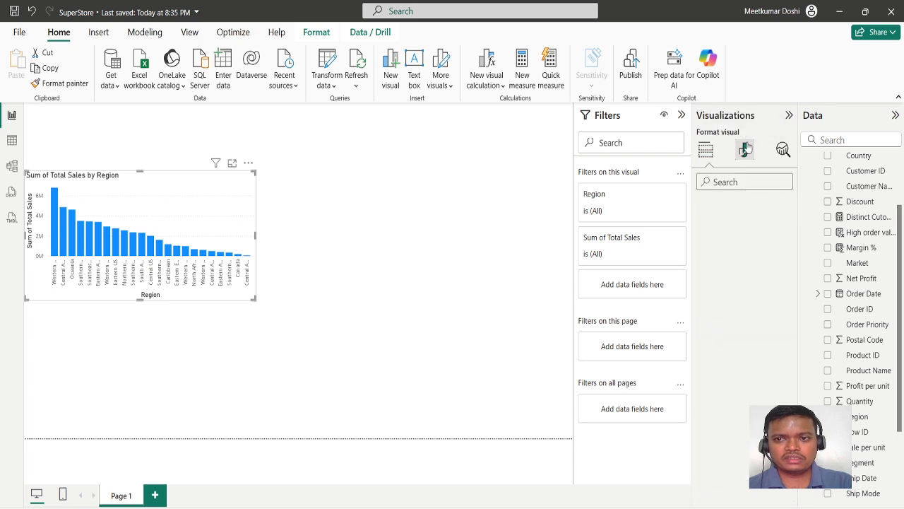
pyautogui.click(712, 148)
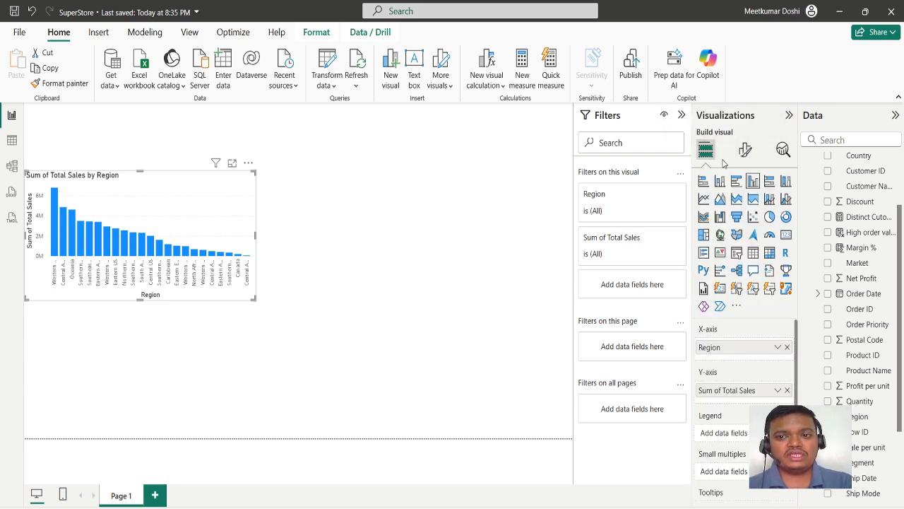
pyautogui.scroll(-3, 697, 473)
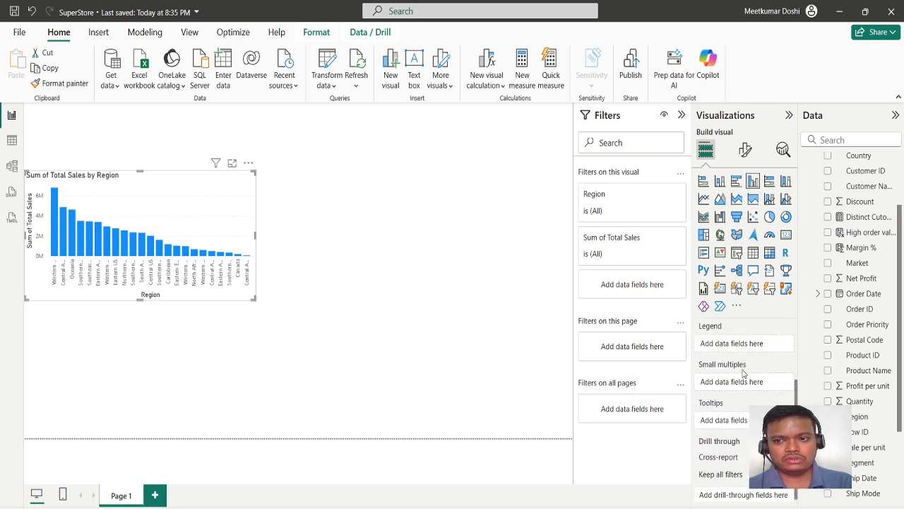
pyautogui.scroll(3, 743, 372)
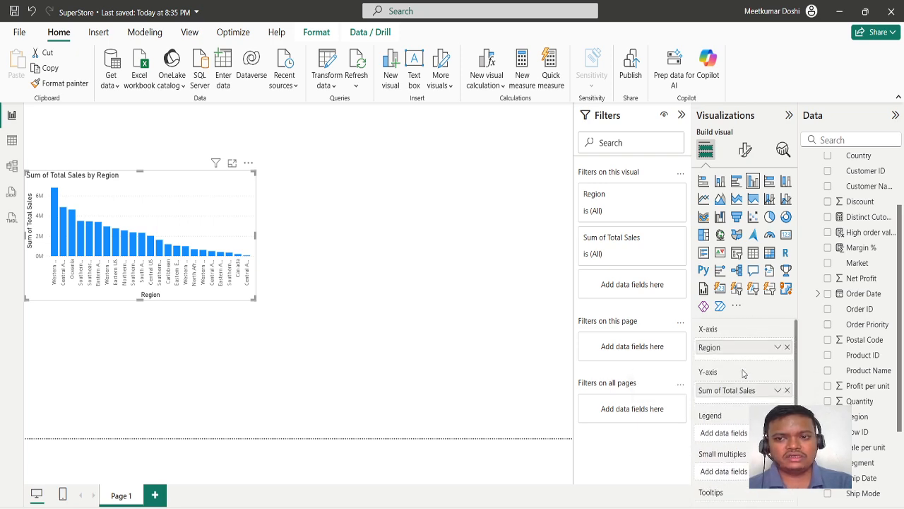
# Step: Add Net Profit as a second Y-axis value and enlarge the chart in width and height
pyautogui.click(828, 278)
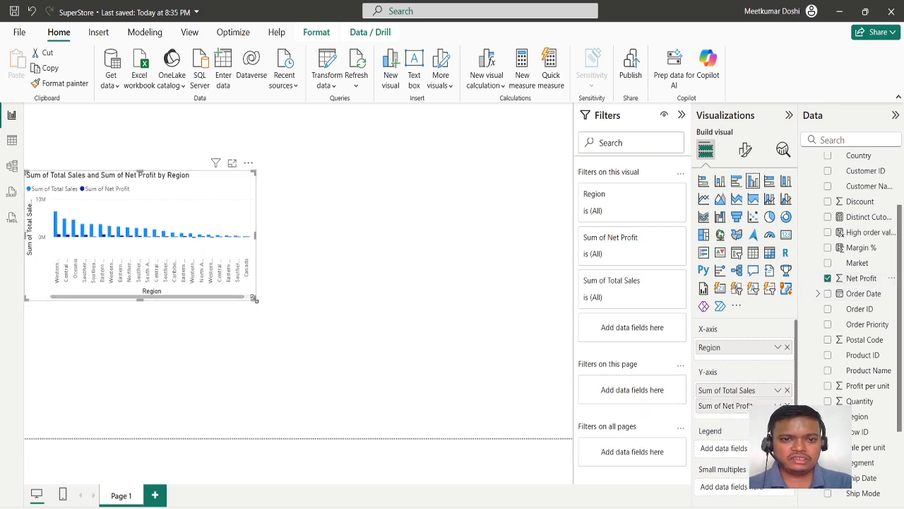
pyautogui.moveTo(253, 298); pyautogui.dragTo(340, 408)
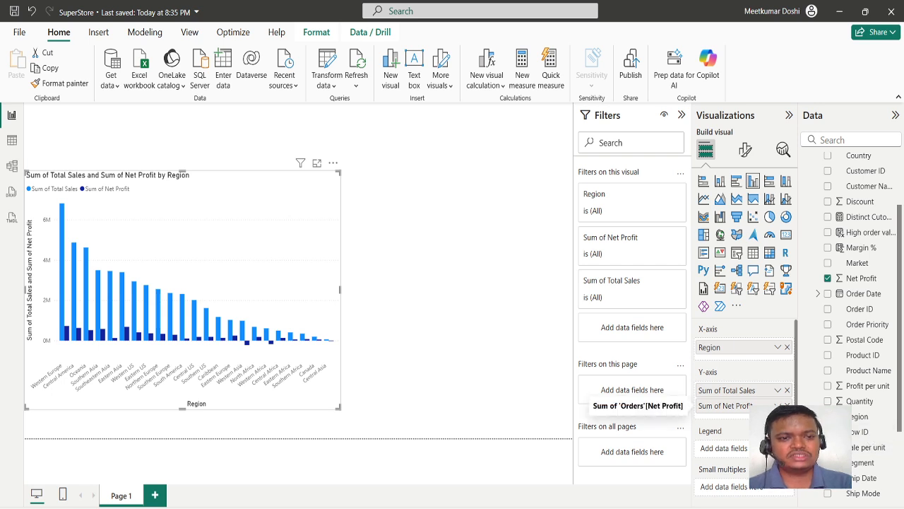
# Step: Remove Net Profit from the chart's Y-axis, leaving only Total Sales by Region
pyautogui.click(787, 405)
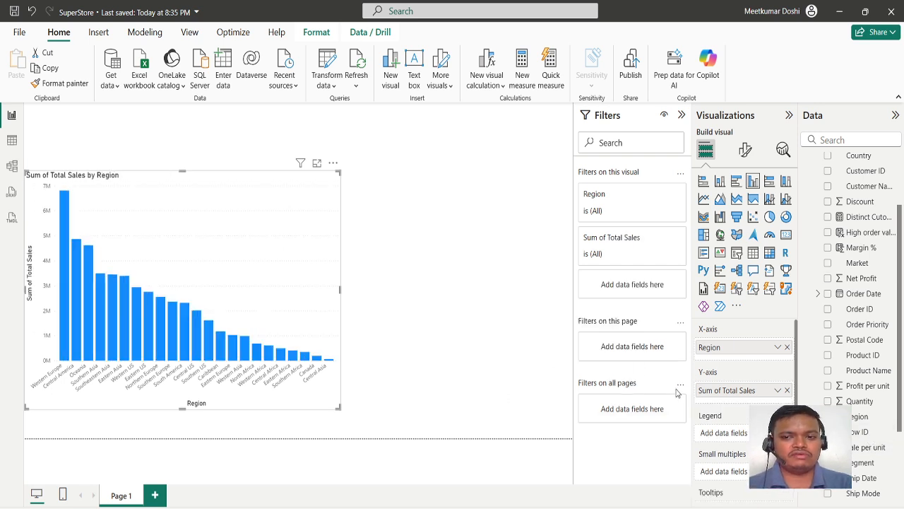
pyautogui.hotkey('ctrl', 'z')
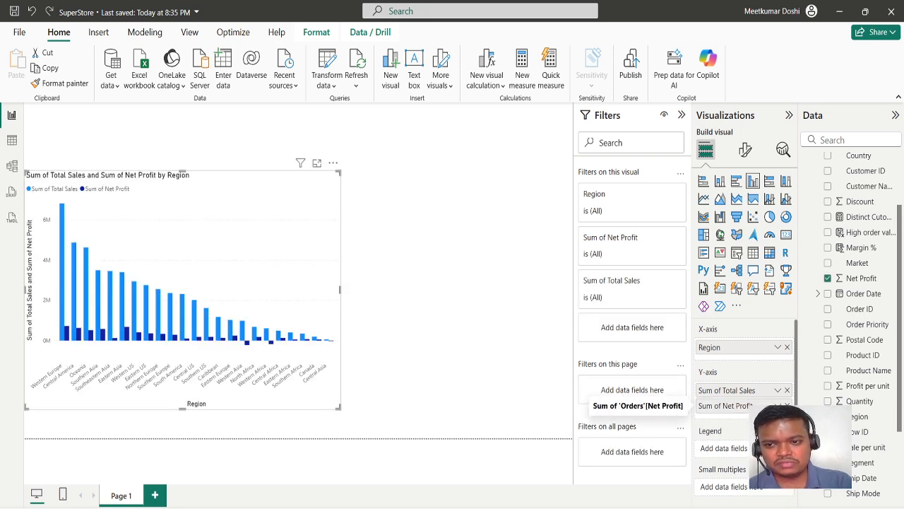
pyautogui.click(787, 405)
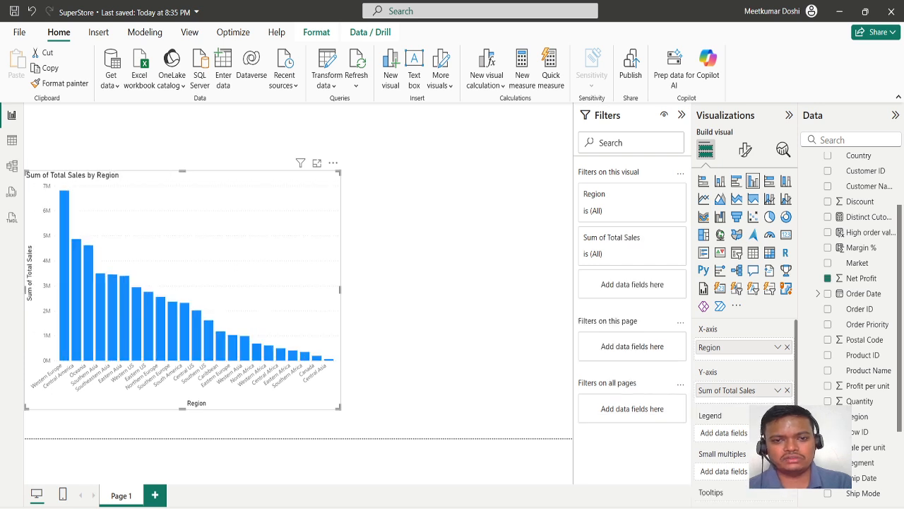
# Step: Find the chart's title settings by searching the formatting options for "titl" and shorten the title text to "Sales by Region"
pyautogui.click(746, 151)
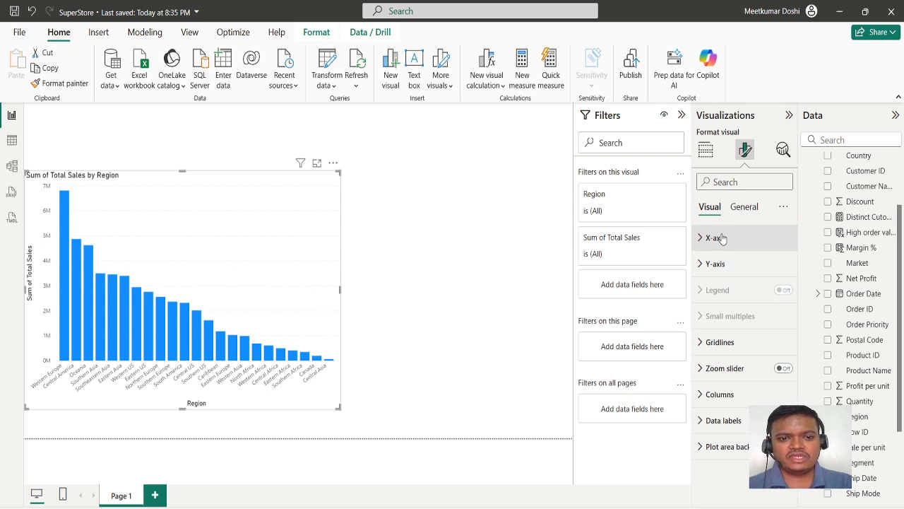
pyautogui.click(736, 183)
pyautogui.write('t')
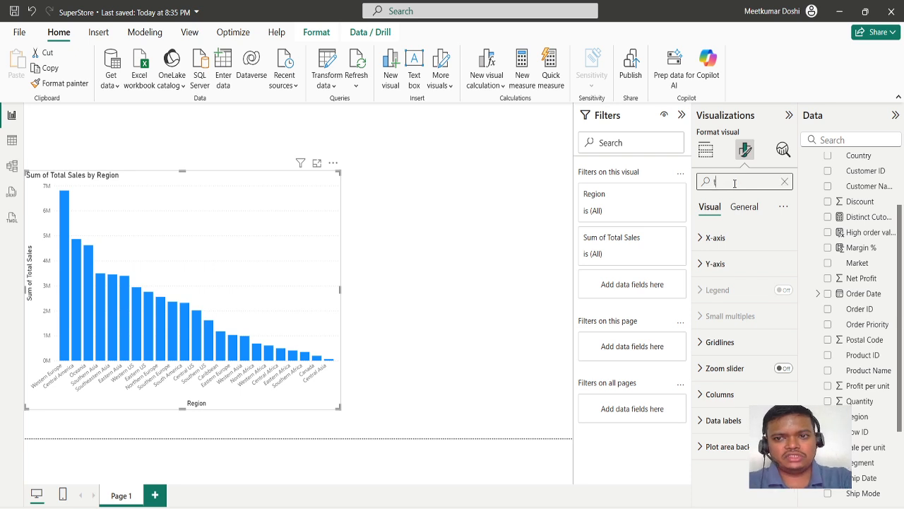
pyautogui.write('itk')
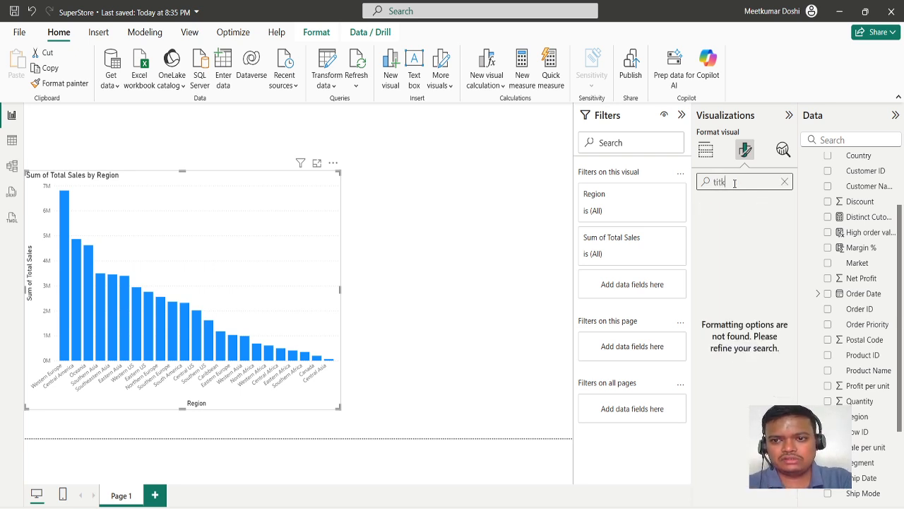
pyautogui.press('BackSpace')
pyautogui.write('l')
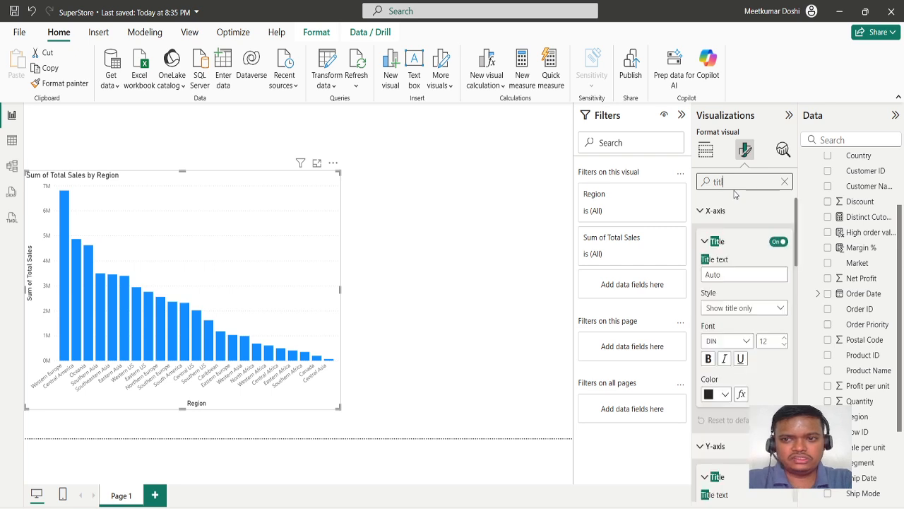
pyautogui.scroll(-2, 744, 350)
pyautogui.scroll(-5, 744, 353)
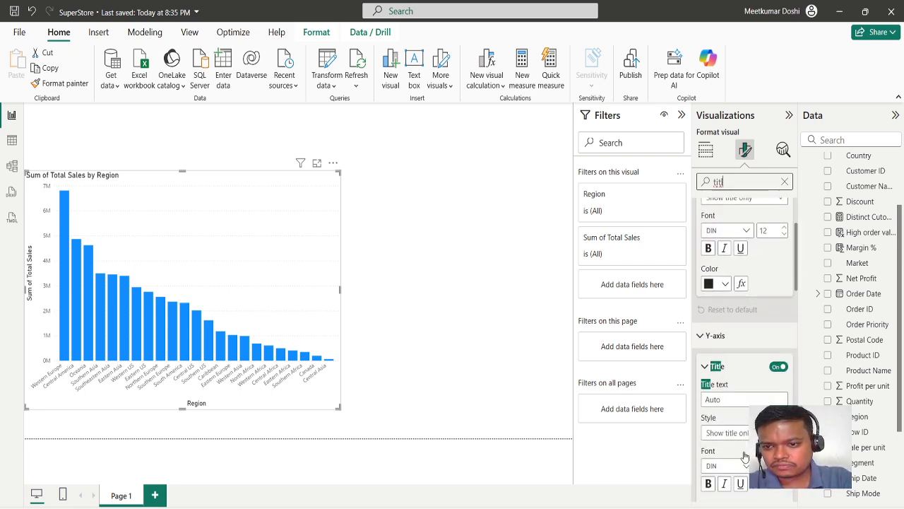
pyautogui.scroll(-2, 737, 404)
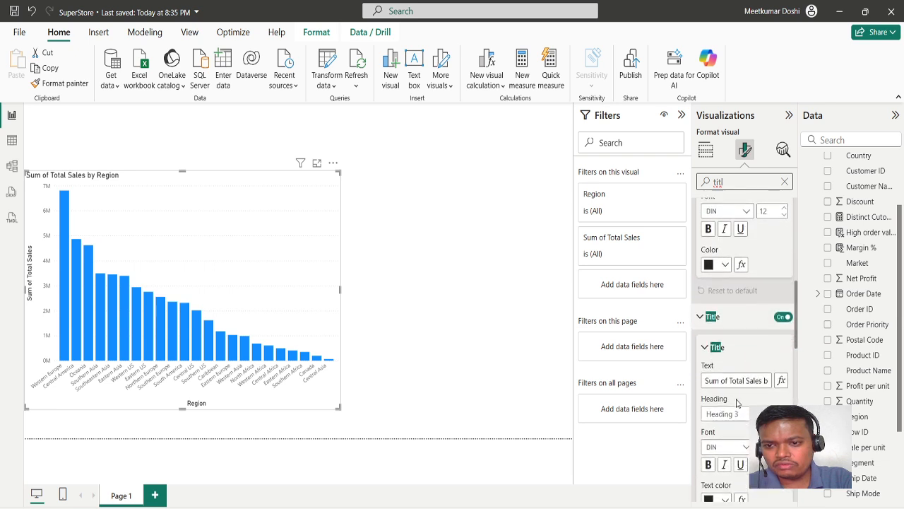
pyautogui.click(729, 381)
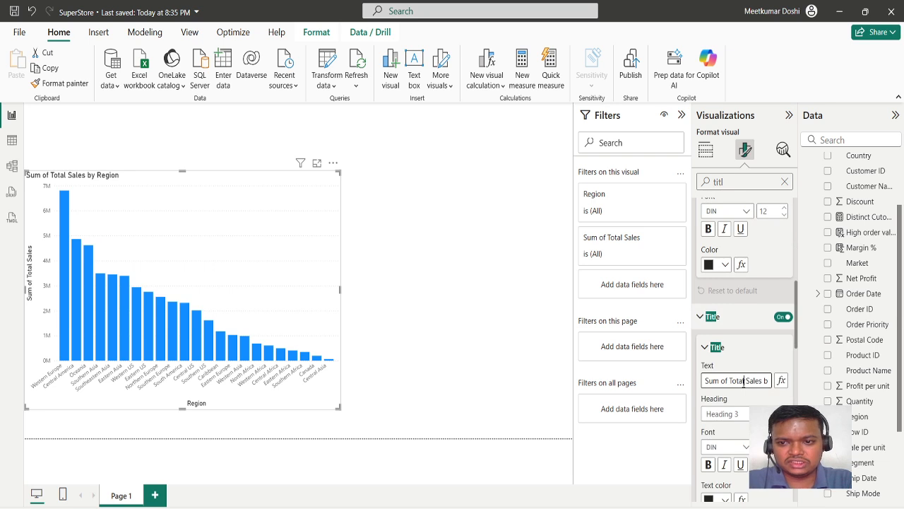
pyautogui.hotkey('shift', 'Home')
pyautogui.press('BackSpace')
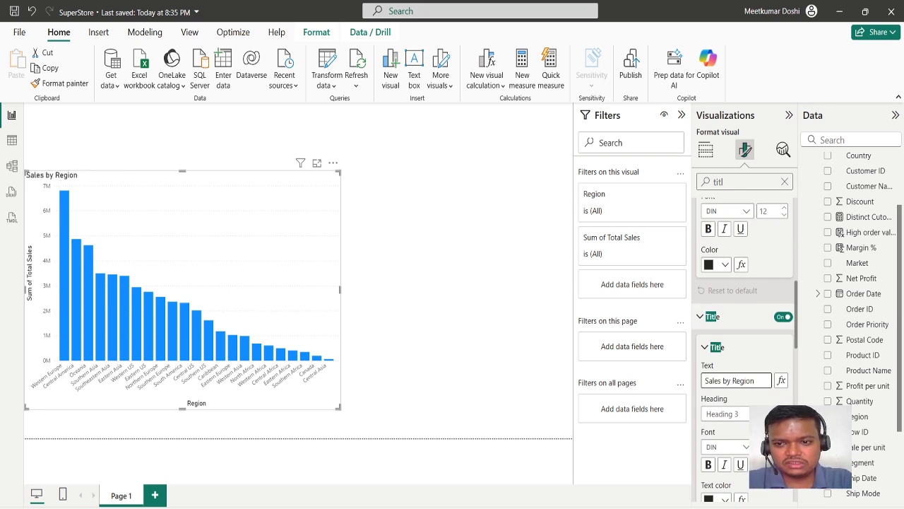
# Step: Centre the chart title horizontally and make it bold, keeping the Heading 3 style
pyautogui.scroll(-2, 727, 453)
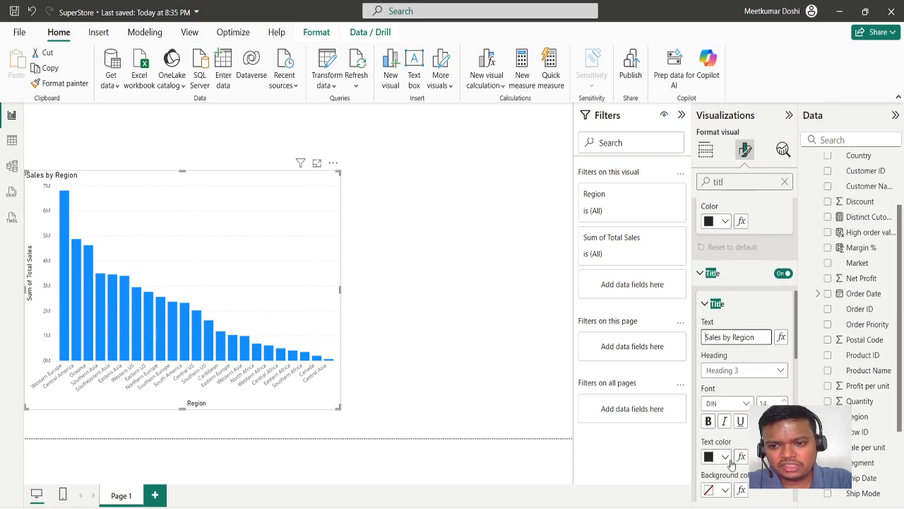
pyautogui.scroll(-2, 727, 453)
pyautogui.click(725, 448)
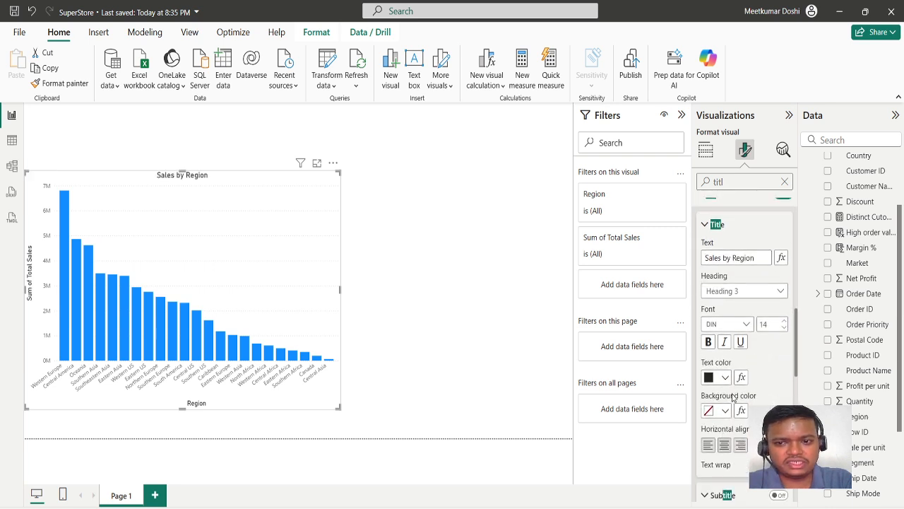
pyautogui.click(762, 296)
pyautogui.click(763, 296)
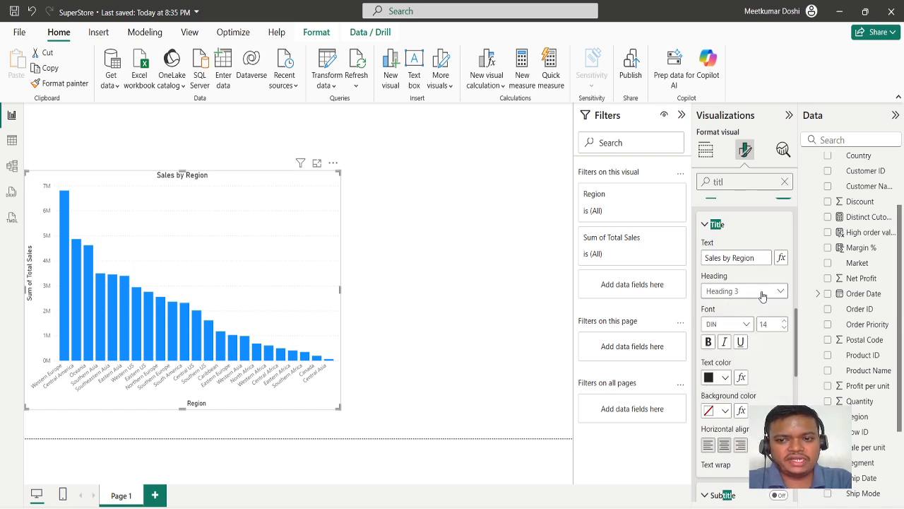
pyautogui.click(708, 342)
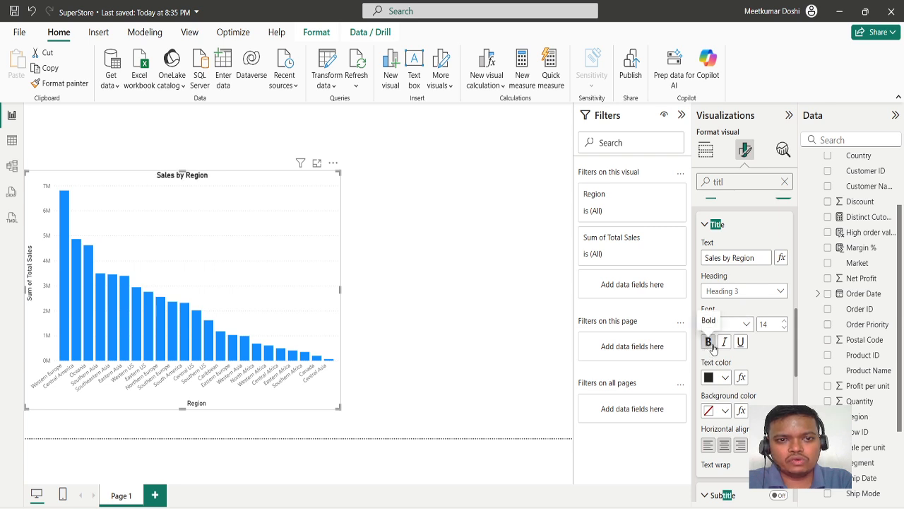
# Step: Try orange as the text colour of the chart title
pyautogui.scroll(-1, 713, 346)
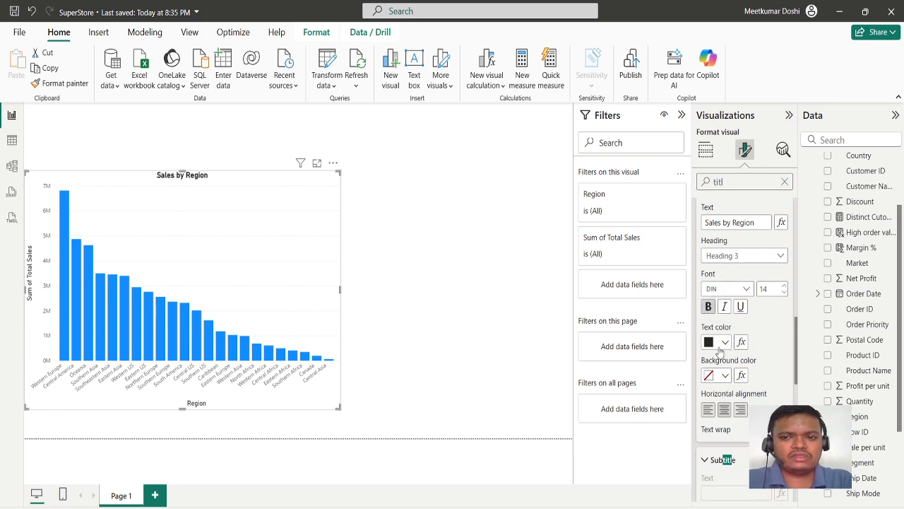
pyautogui.click(721, 342)
pyautogui.click(783, 286)
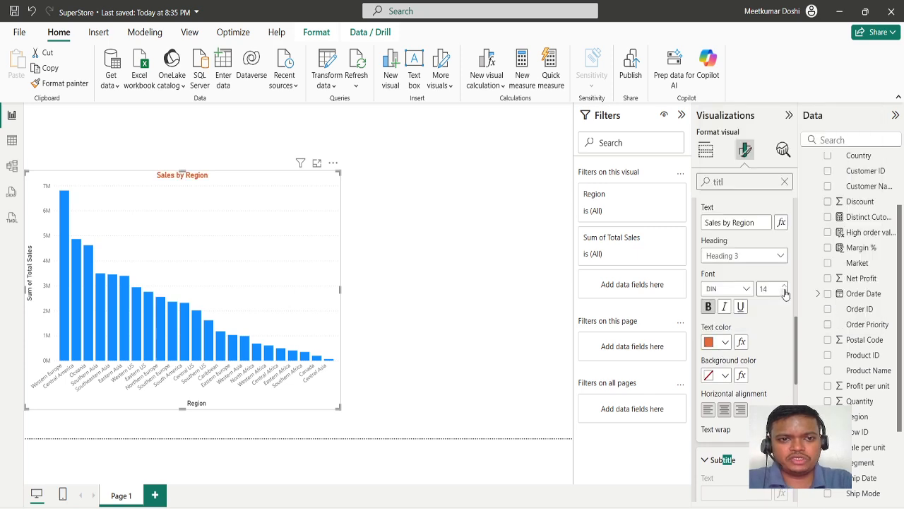
# Step: Set the chart title's text colour to black and clear the formatting options search
pyautogui.click(717, 344)
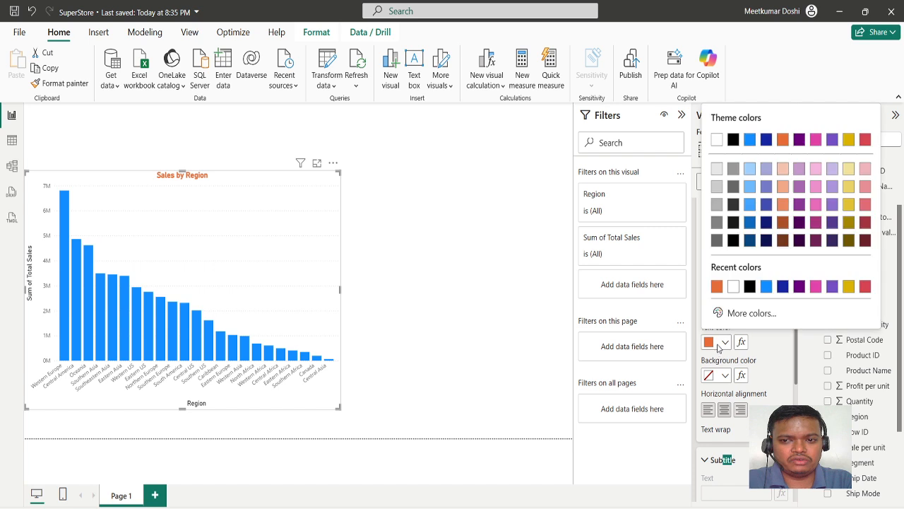
pyautogui.click(750, 286)
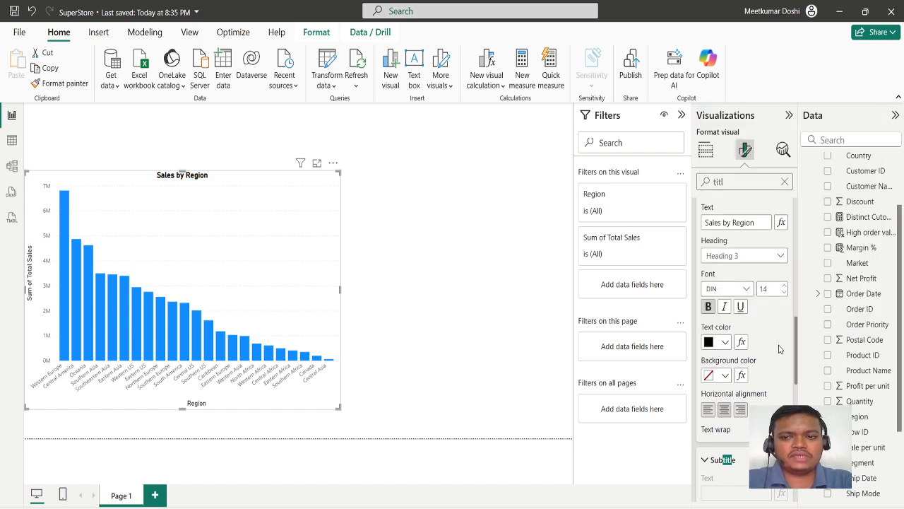
pyautogui.scroll(3, 759, 391)
pyautogui.click(784, 182)
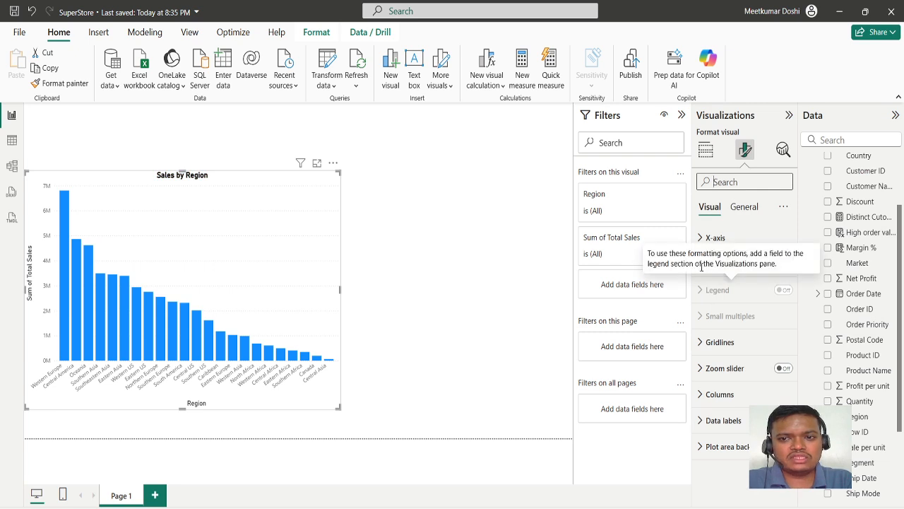
# Step: Try the chart without its X-axis value labels and switch them back on
pyautogui.click(706, 237)
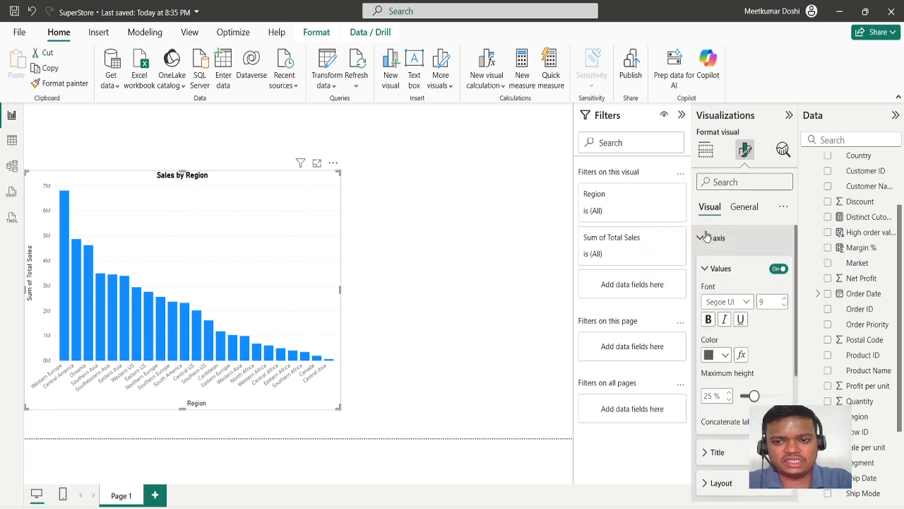
pyautogui.scroll(-1, 775, 263)
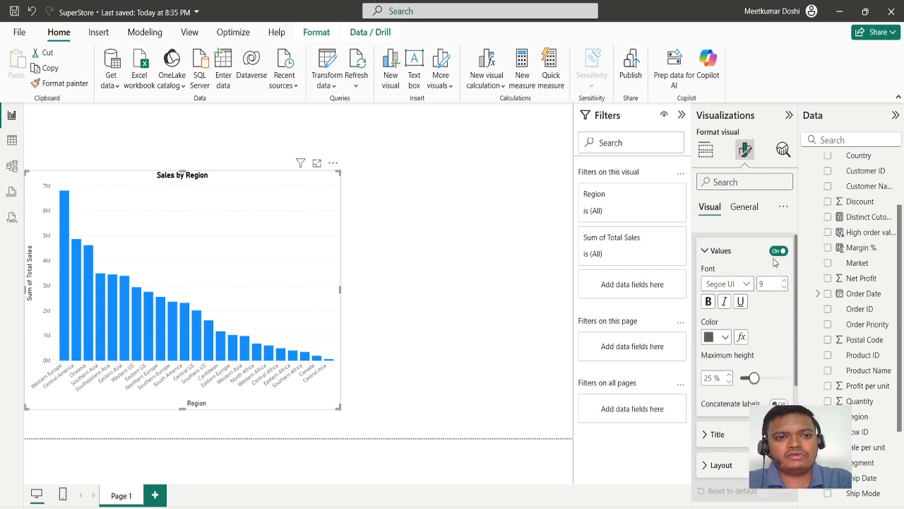
pyautogui.click(779, 251)
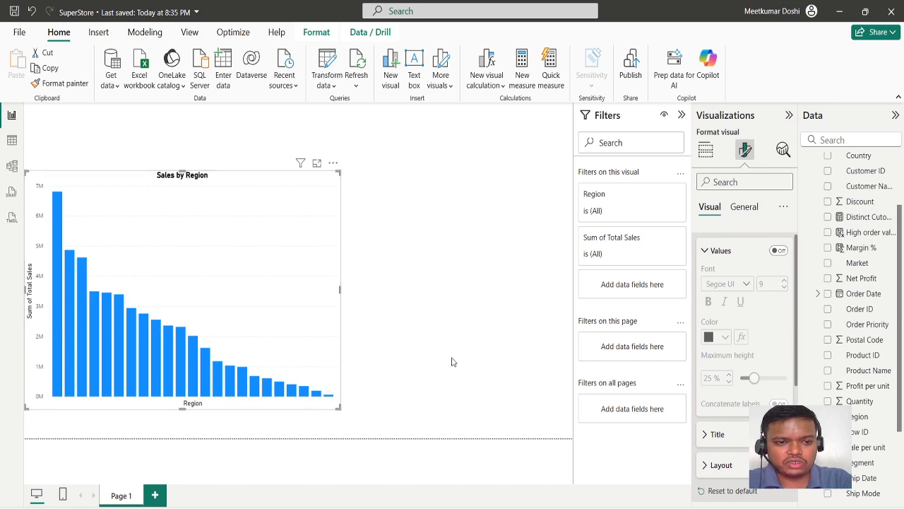
pyautogui.click(778, 251)
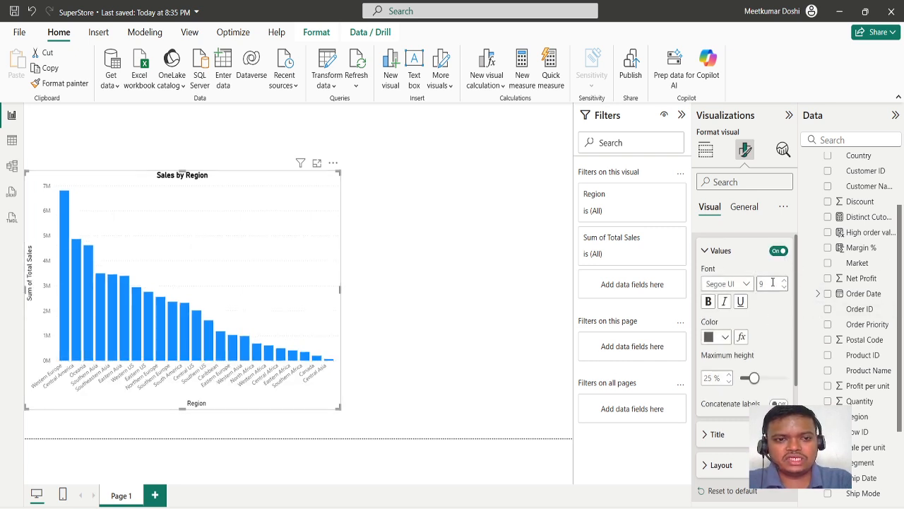
# Step: Examine the X-axis title and layout settings and the Y-axis range settings of the chart
pyautogui.click(702, 254)
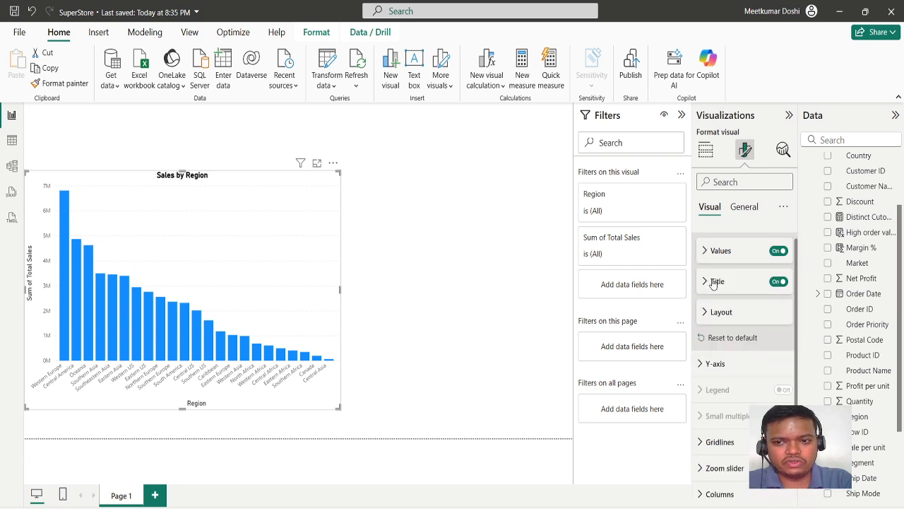
pyautogui.click(713, 282)
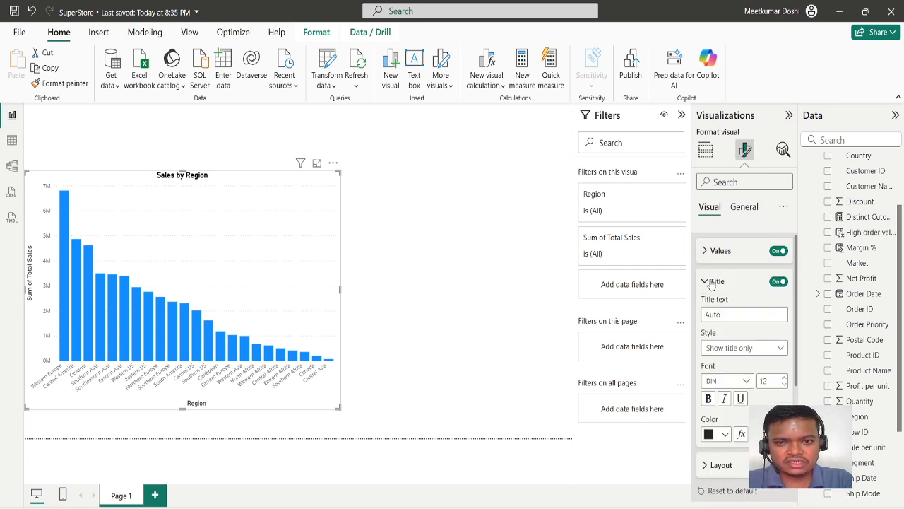
pyautogui.click(712, 282)
pyautogui.click(711, 313)
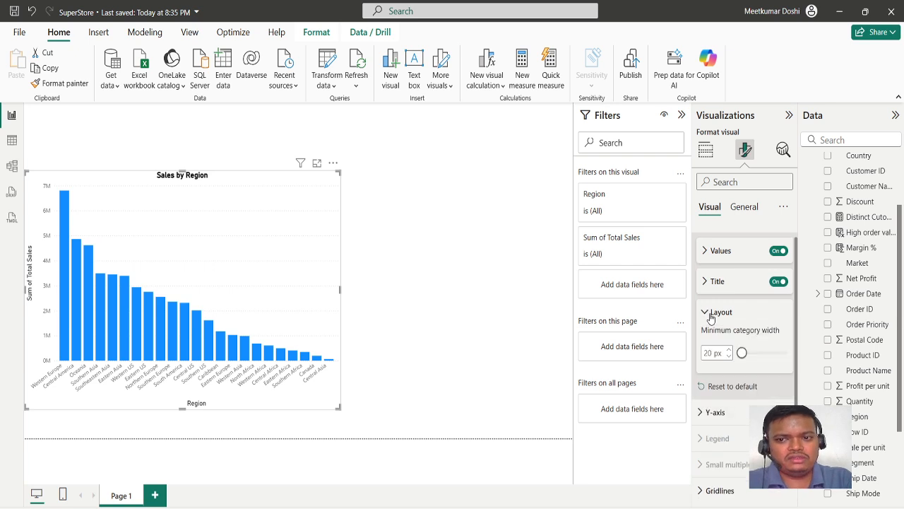
pyautogui.click(711, 318)
pyautogui.scroll(-1, 711, 318)
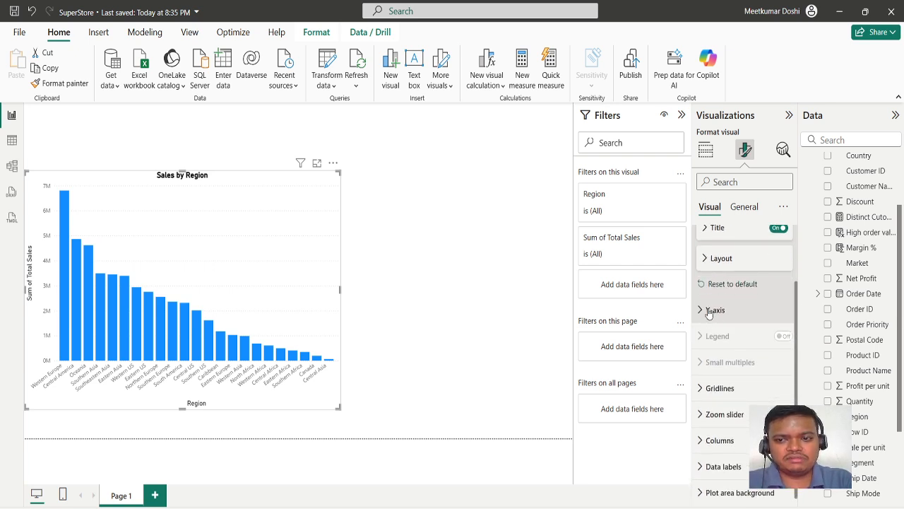
pyautogui.scroll(1, 707, 308)
pyautogui.scroll(1, 706, 309)
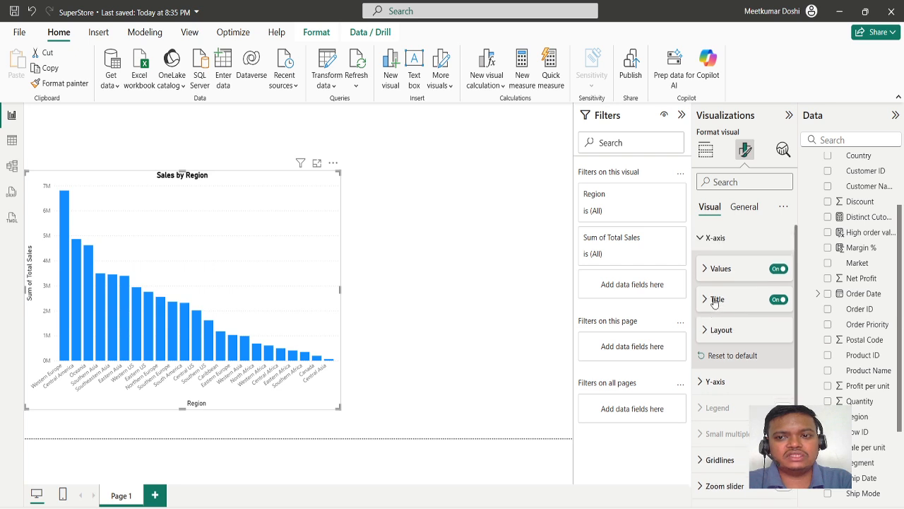
pyautogui.click(707, 241)
pyautogui.click(704, 265)
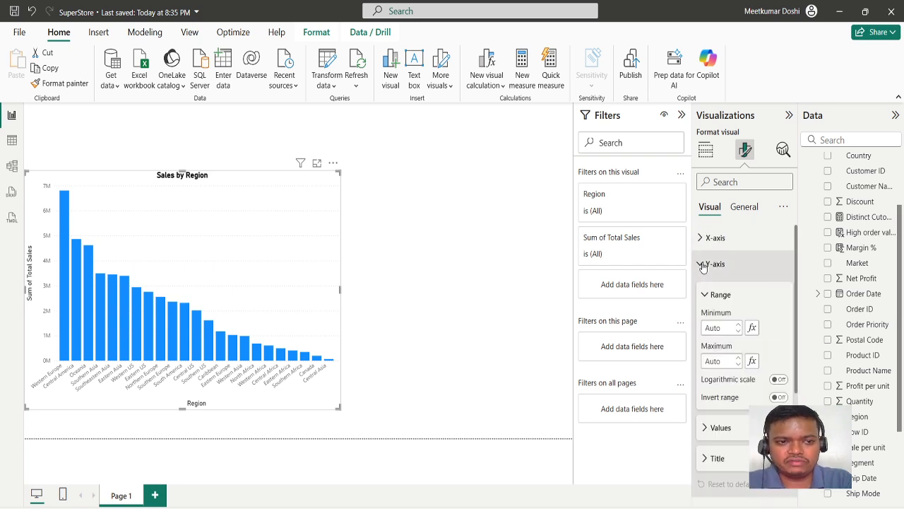
pyautogui.click(703, 264)
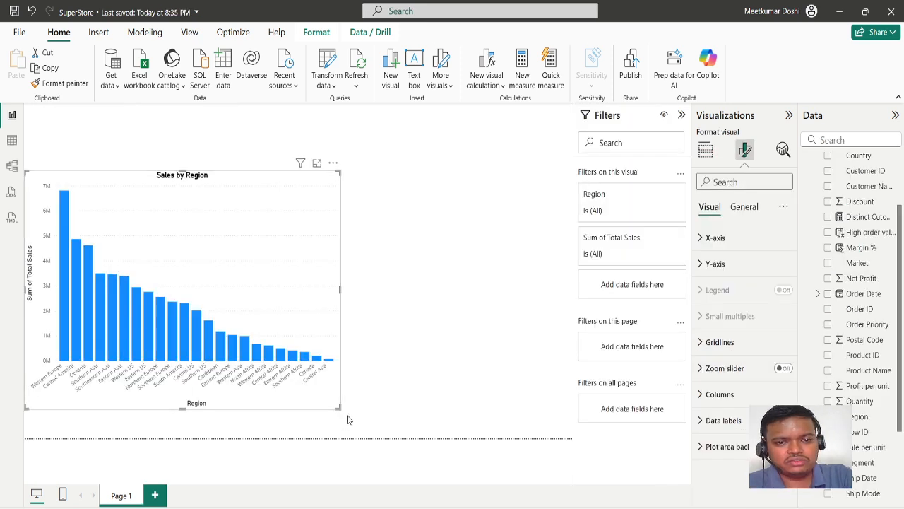
# Step: Shrink the Sales by Region chart to roughly half its width and turn on its zoom slider
pyautogui.moveTo(338, 408); pyautogui.dragTo(201, 283)
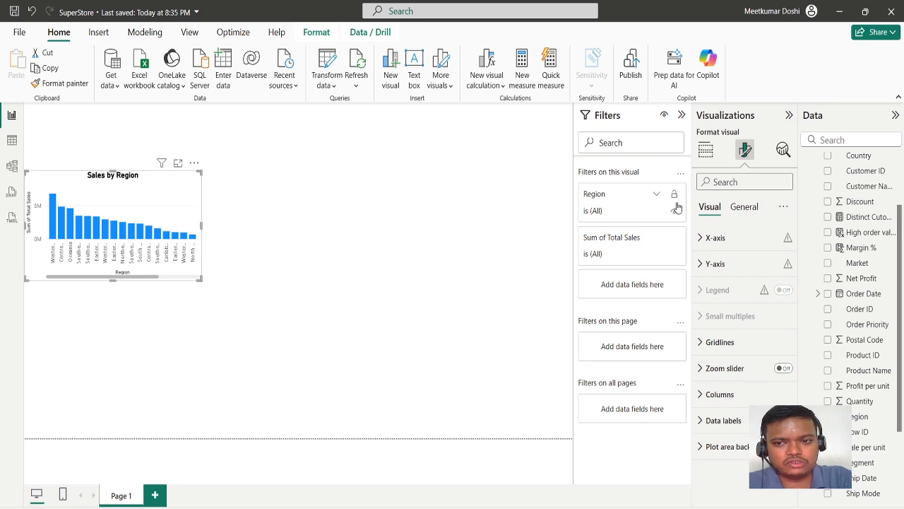
pyautogui.click(783, 369)
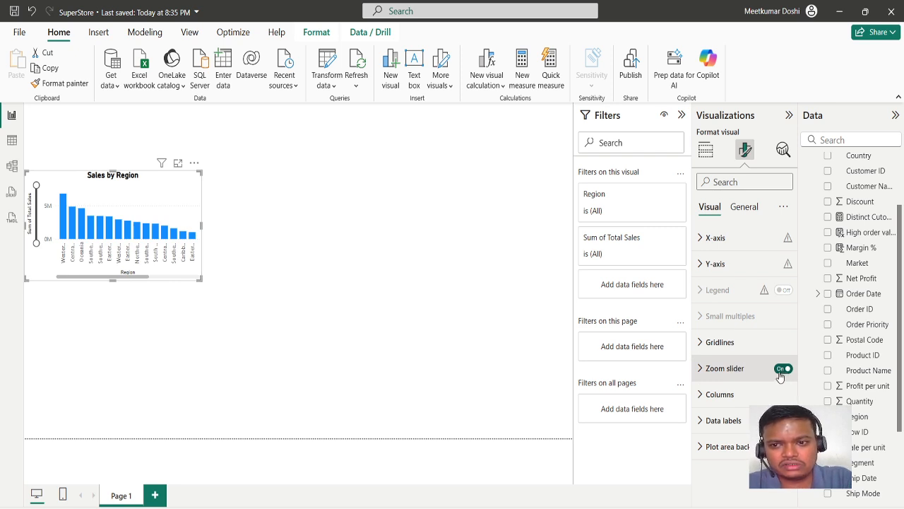
pyautogui.click(721, 394)
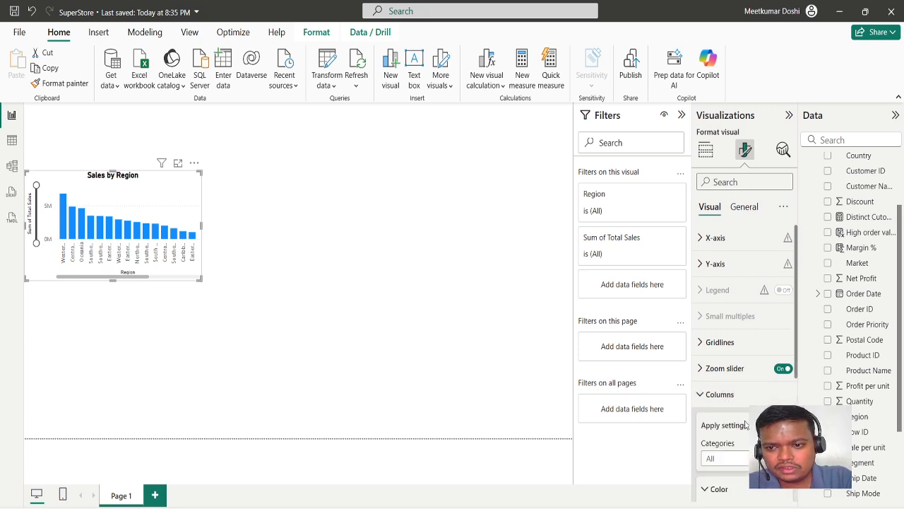
pyautogui.scroll(-1, 734, 404)
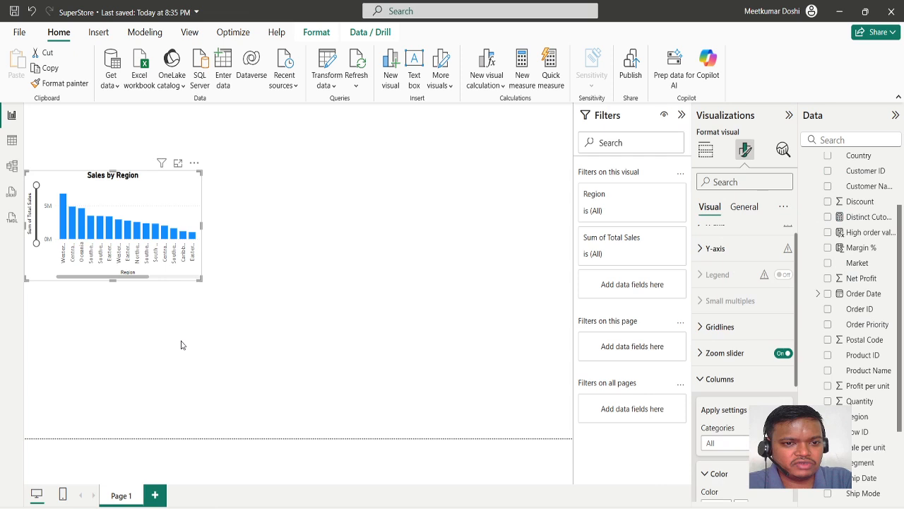
pyautogui.scroll(1, 761, 358)
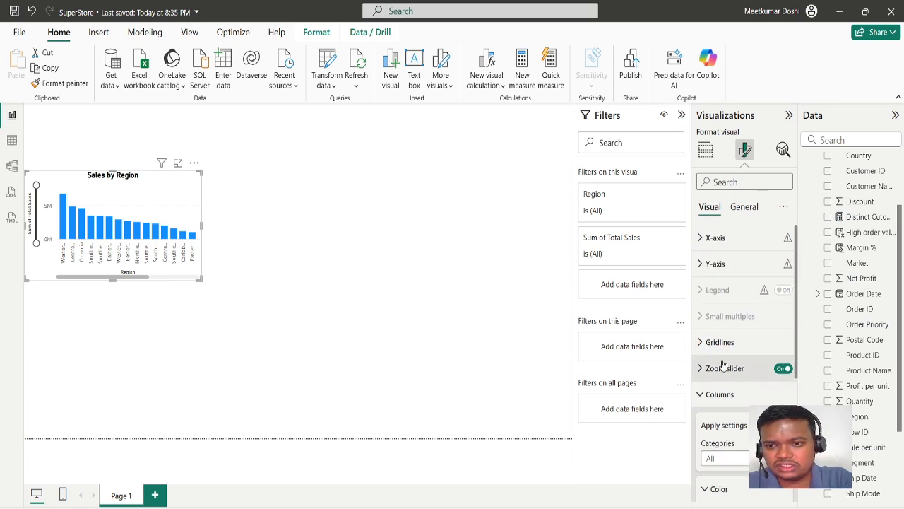
# Step: Set the zoom slider's Y-axis and slider labels off and slider tooltips on, and enlarge the chart to about 488 wide by 306 high
pyautogui.click(723, 364)
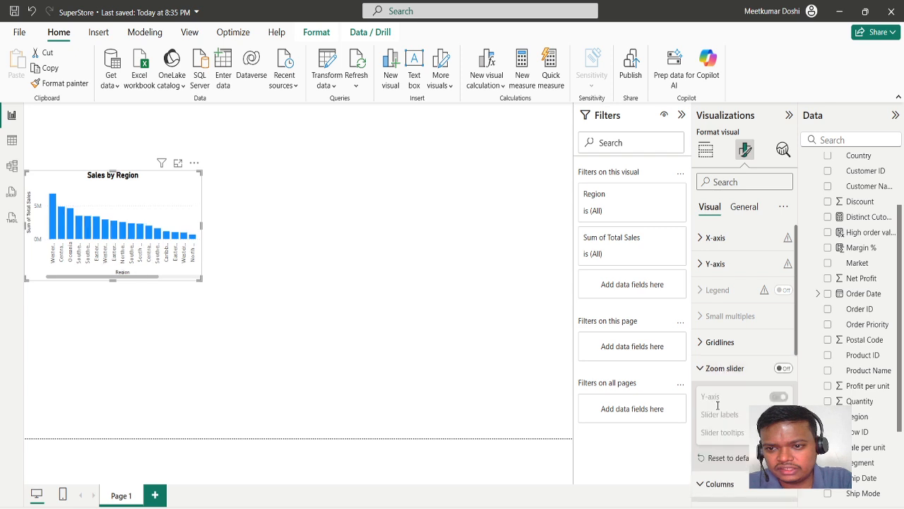
pyautogui.click(784, 368)
pyautogui.scroll(-1, 782, 390)
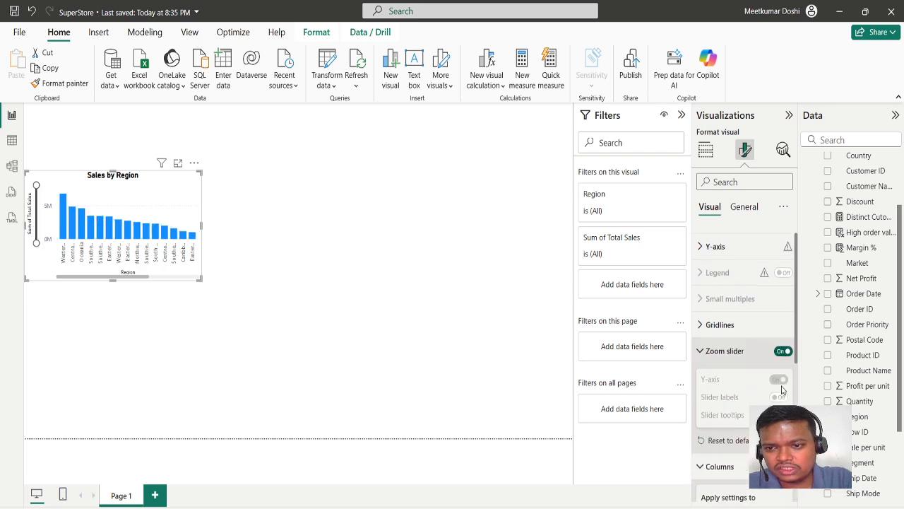
pyautogui.scroll(-1, 782, 389)
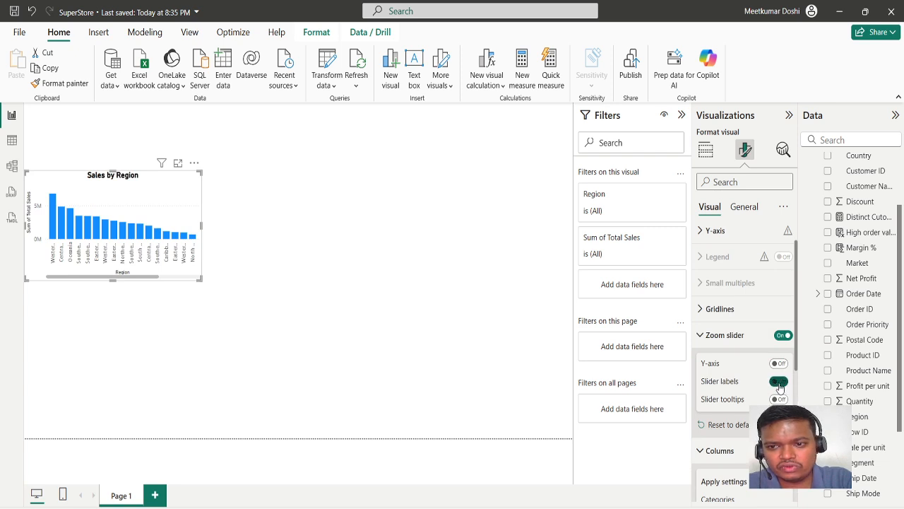
pyautogui.click(780, 382)
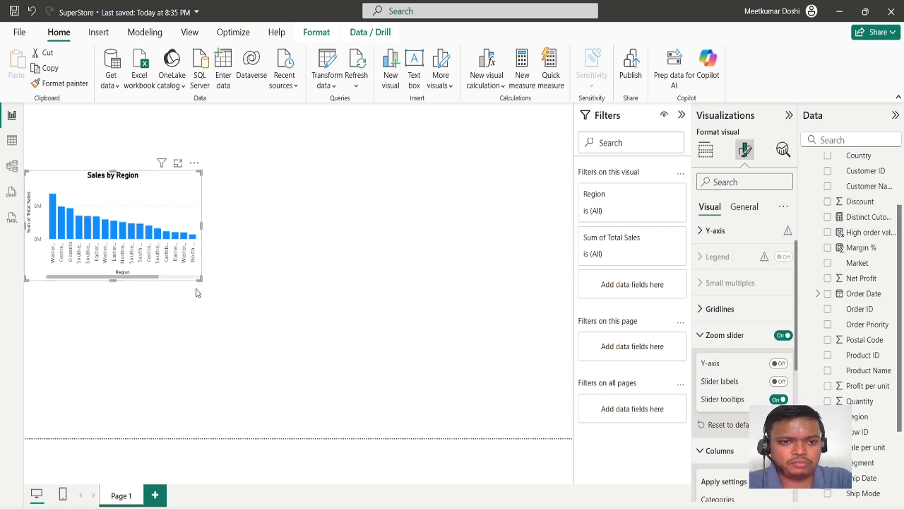
pyautogui.moveTo(202, 282); pyautogui.dragTo(234, 313)
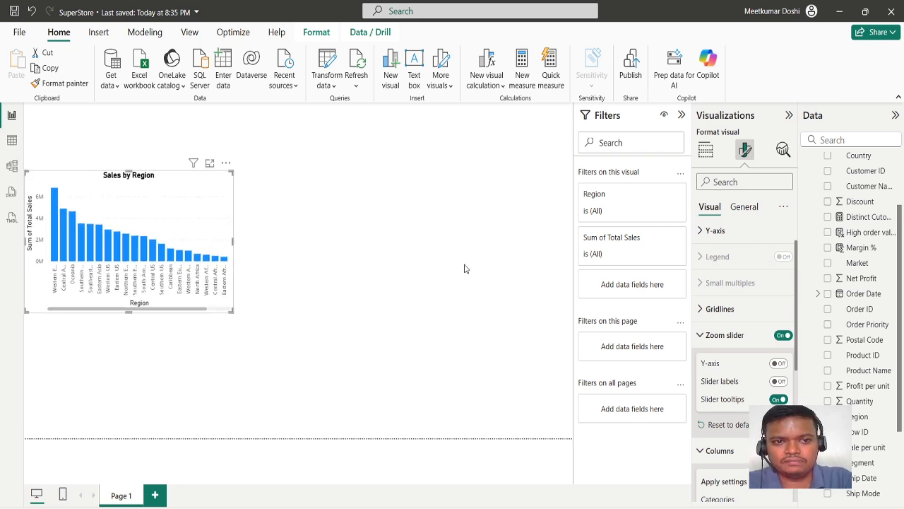
# Step: Set the colour of all the chart's columns to light purple
pyautogui.click(703, 338)
pyautogui.scroll(-2, 726, 393)
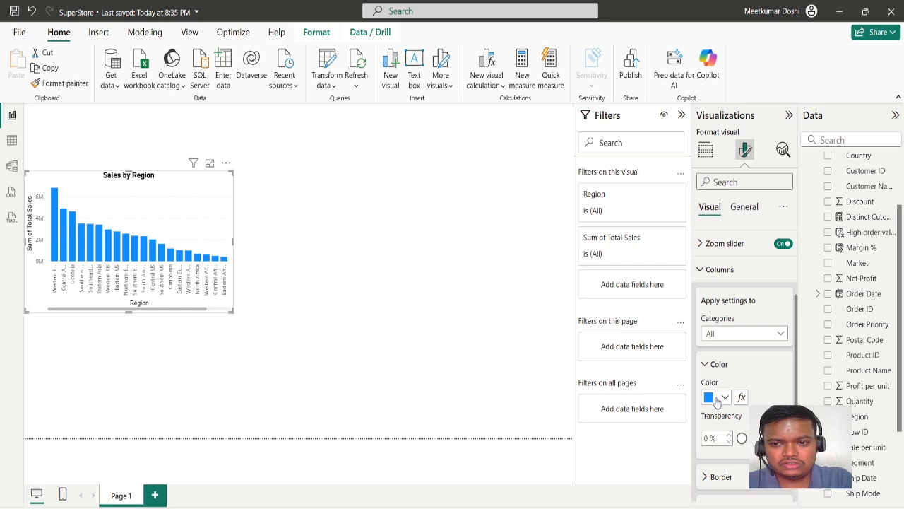
pyautogui.click(725, 396)
pyautogui.click(800, 241)
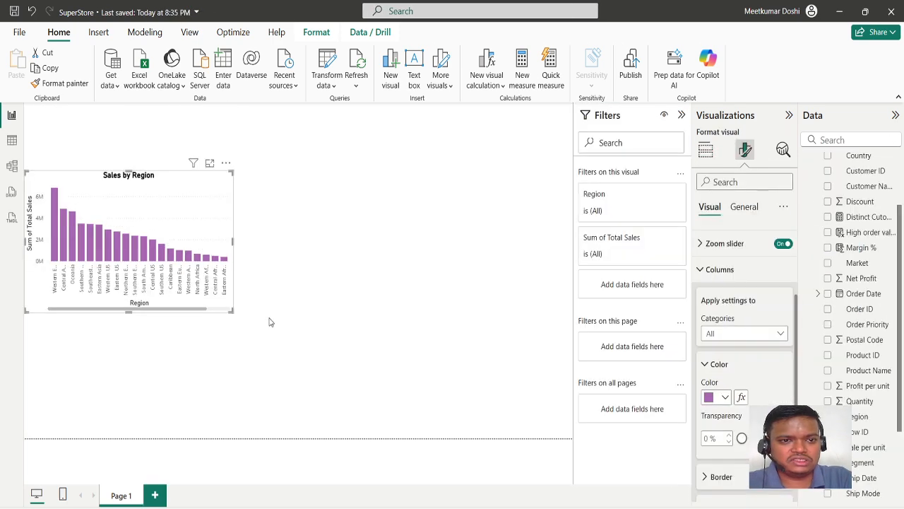
# Step: Turn on data labels for all series of the chart
pyautogui.click(717, 269)
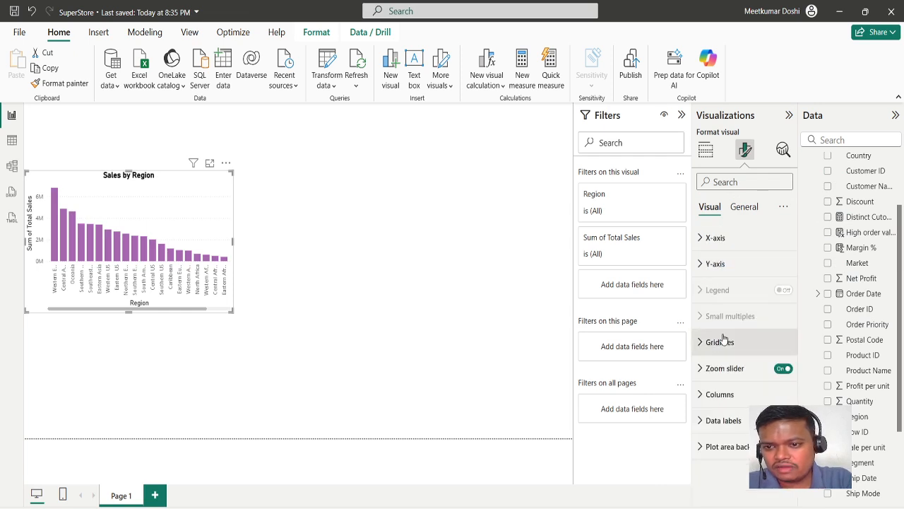
pyautogui.click(720, 422)
pyautogui.click(784, 308)
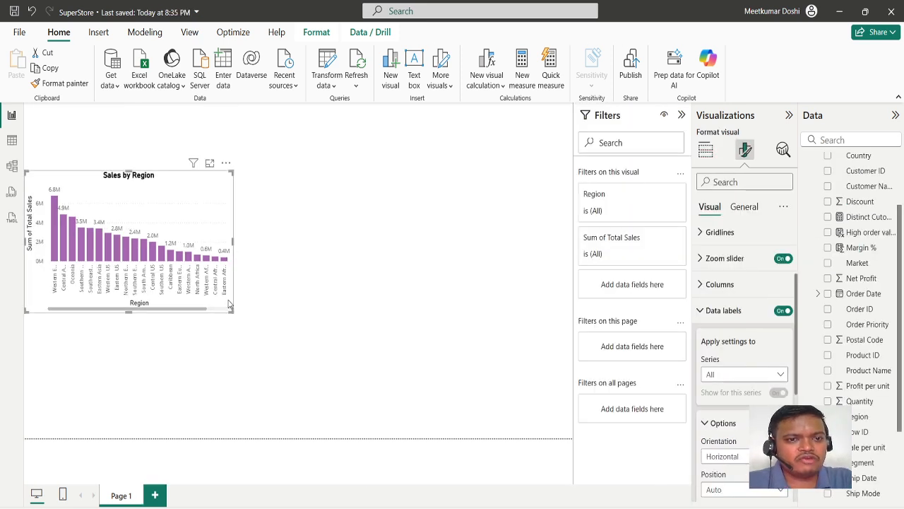
# Step: Examine the chart's general properties, including its size, position and advanced options
pyautogui.click(751, 211)
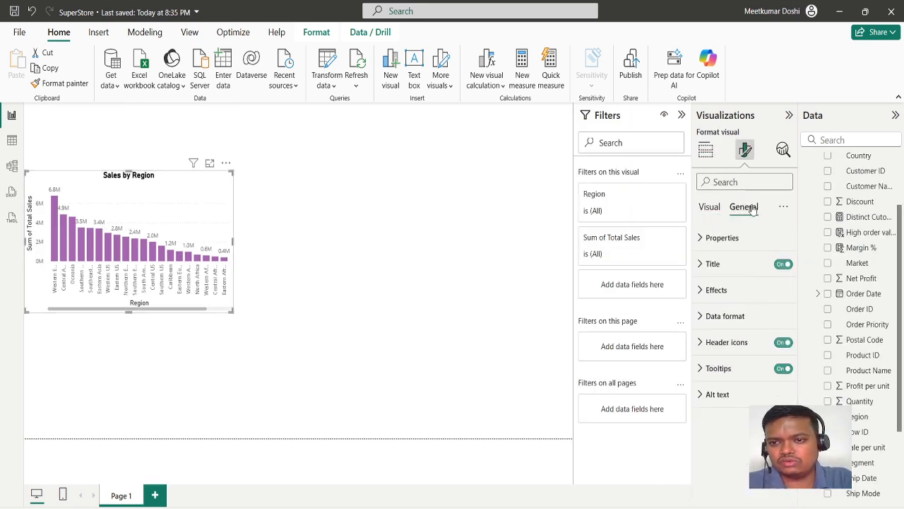
pyautogui.click(717, 239)
pyautogui.scroll(-2, 730, 344)
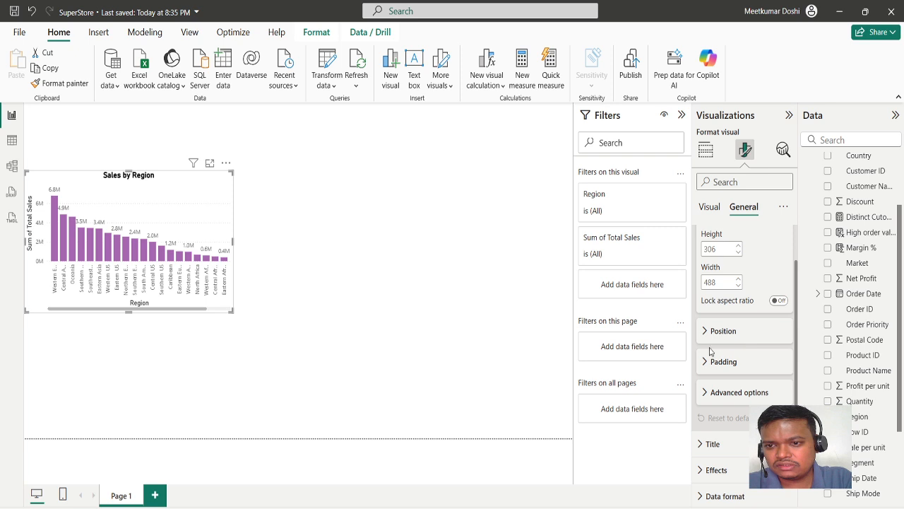
pyautogui.click(706, 332)
pyautogui.click(705, 332)
pyautogui.click(707, 393)
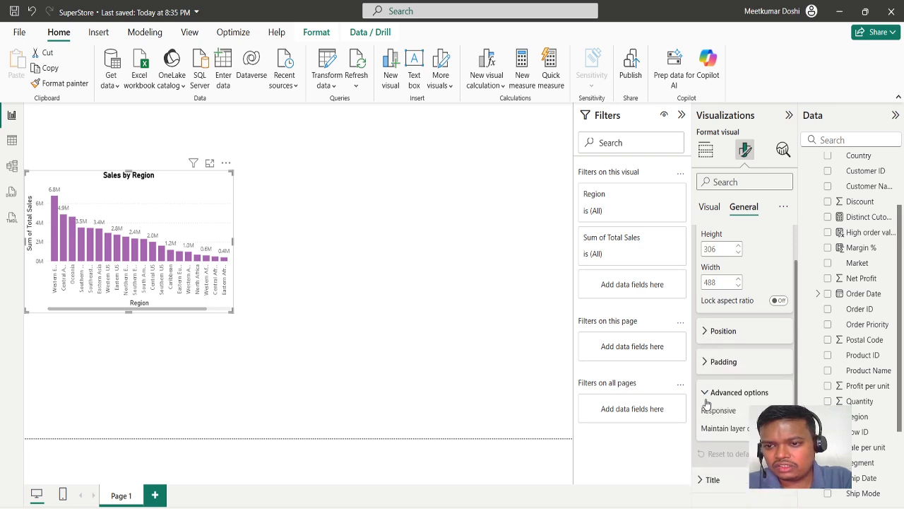
pyautogui.click(706, 393)
pyautogui.scroll(-1, 707, 392)
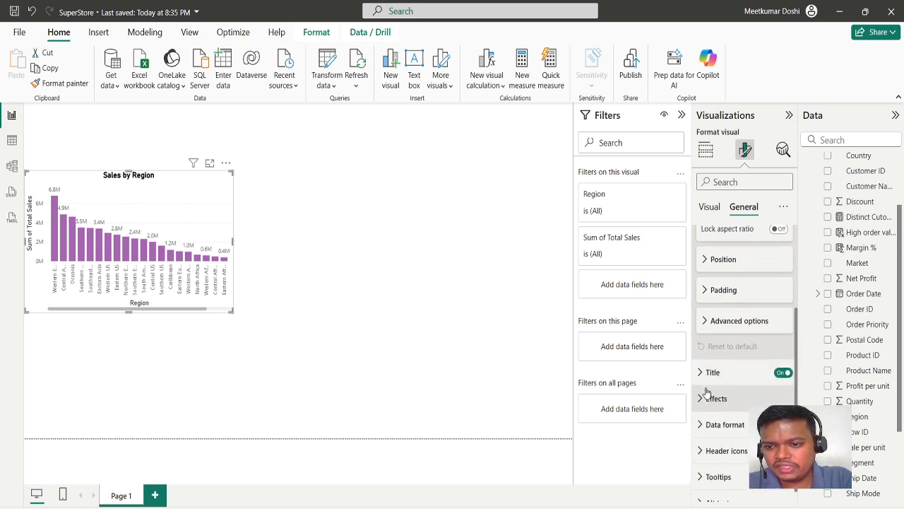
# Step: Try black as the chart's background colour and turn the background off
pyautogui.click(707, 397)
pyautogui.scroll(-1, 709, 406)
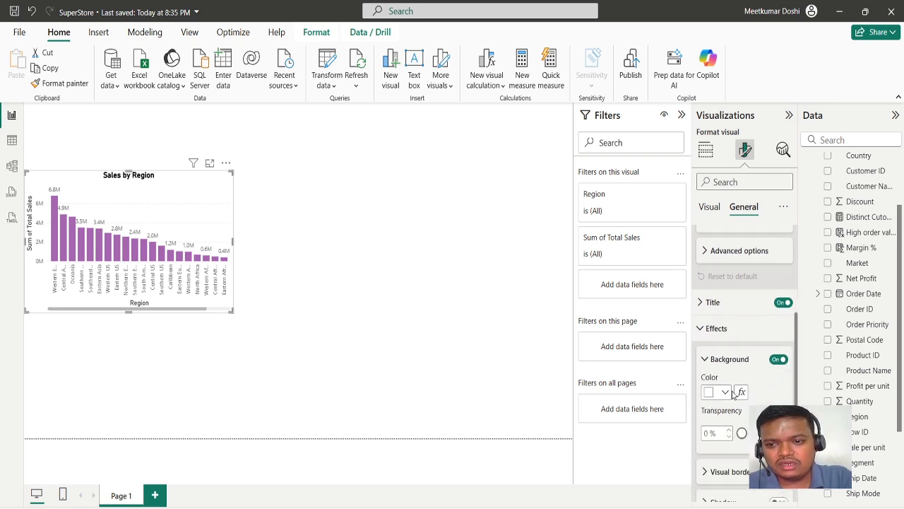
pyautogui.click(726, 394)
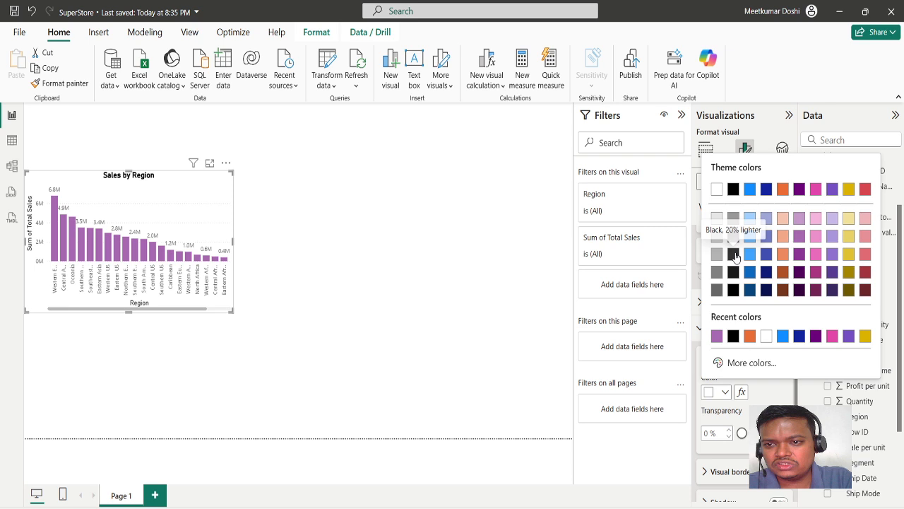
pyautogui.click(734, 291)
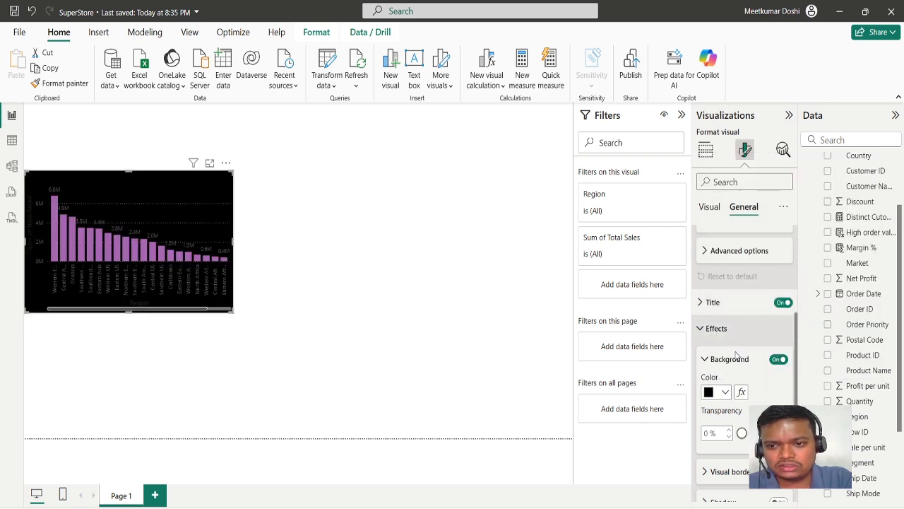
pyautogui.click(779, 358)
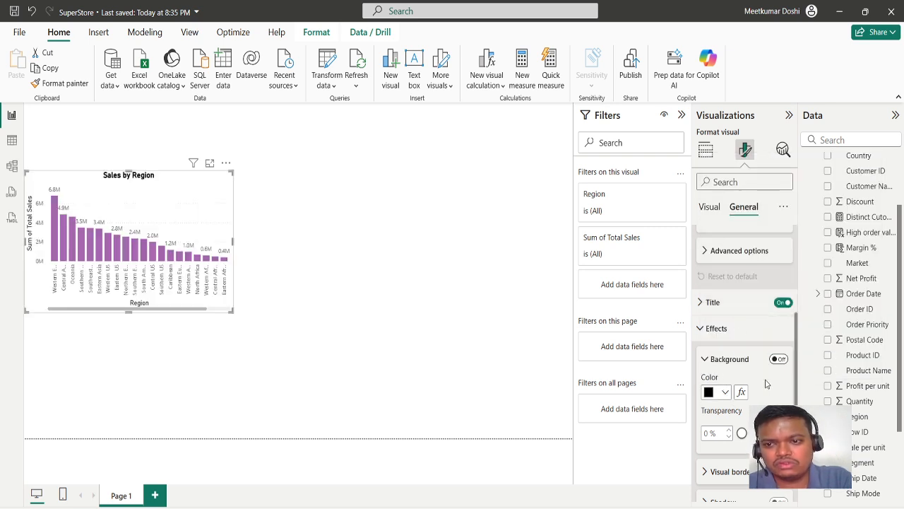
# Step: Turn on the chart's visual border and set its width to 2 px
pyautogui.scroll(-1, 766, 382)
pyautogui.scroll(-1, 732, 434)
pyautogui.click(779, 328)
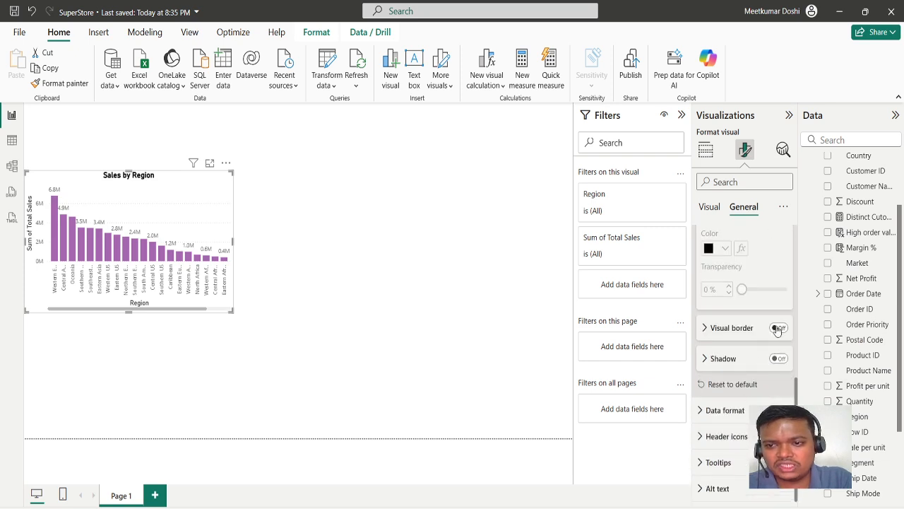
pyautogui.click(717, 330)
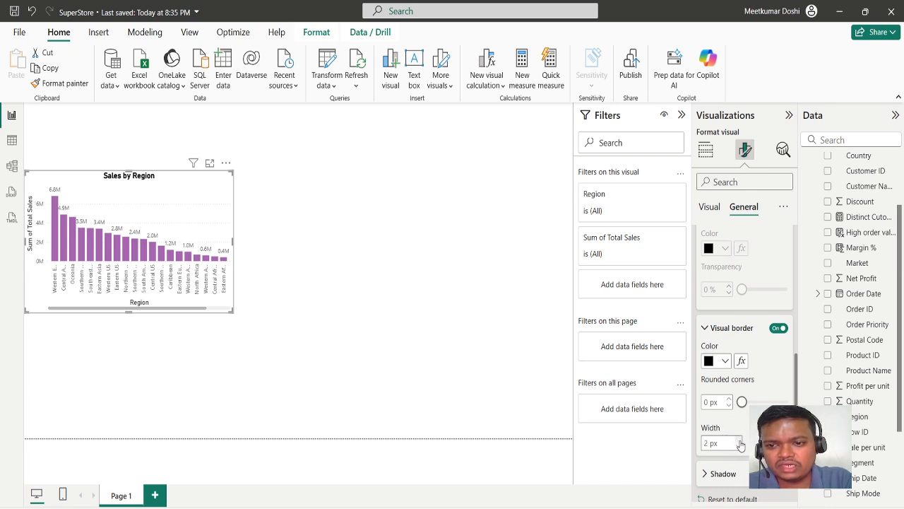
# Step: Duplicate the Sales by Region column chart directly below the original and change the copy to a clustered bar chart
pyautogui.click(239, 286)
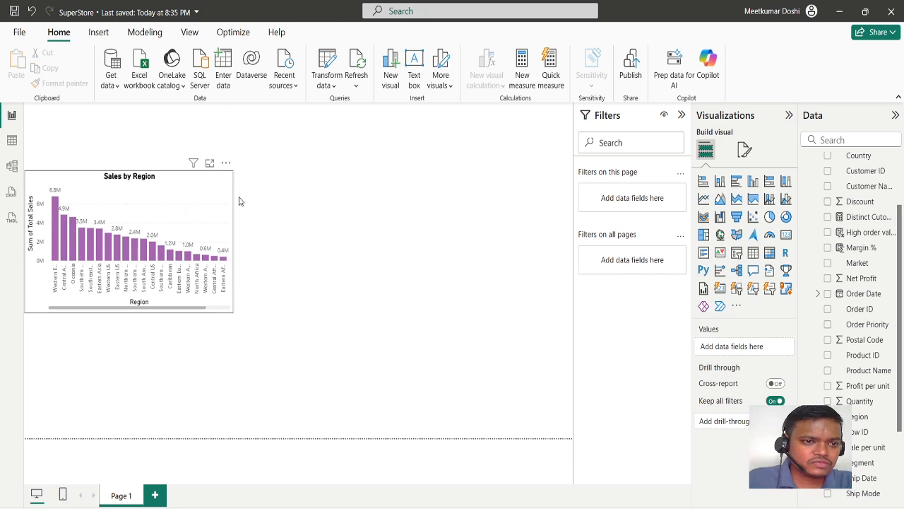
pyautogui.moveTo(116, 183); pyautogui.dragTo(77, 184)
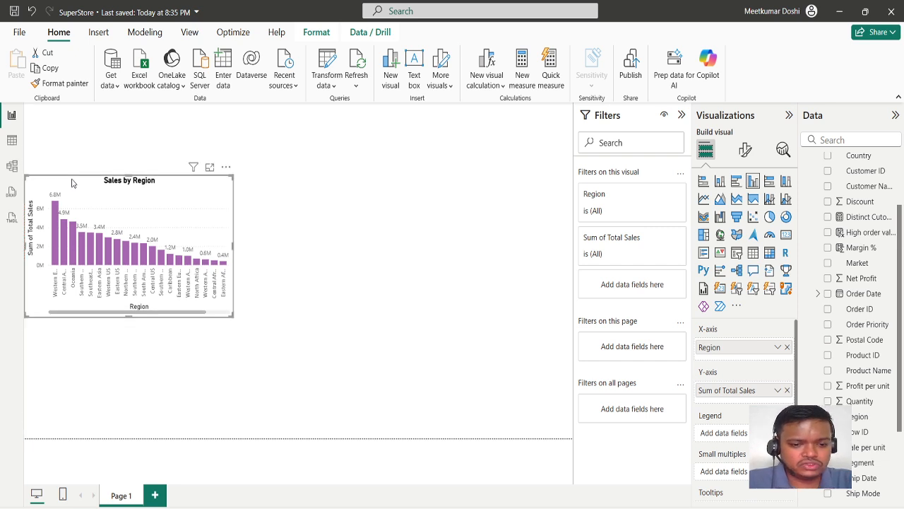
pyautogui.hotkey('ctrl', 'c')
pyautogui.hotkey('ctrl', 'v')
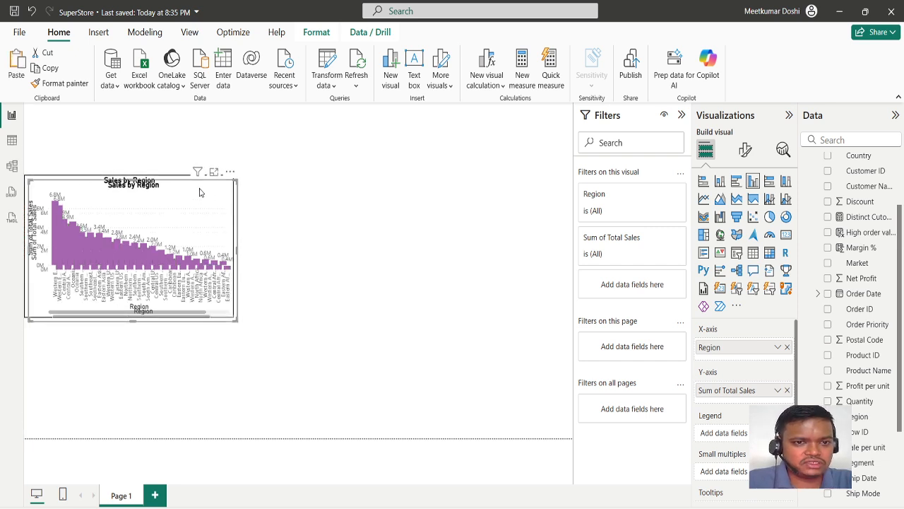
pyautogui.moveTo(199, 192); pyautogui.dragTo(184, 355)
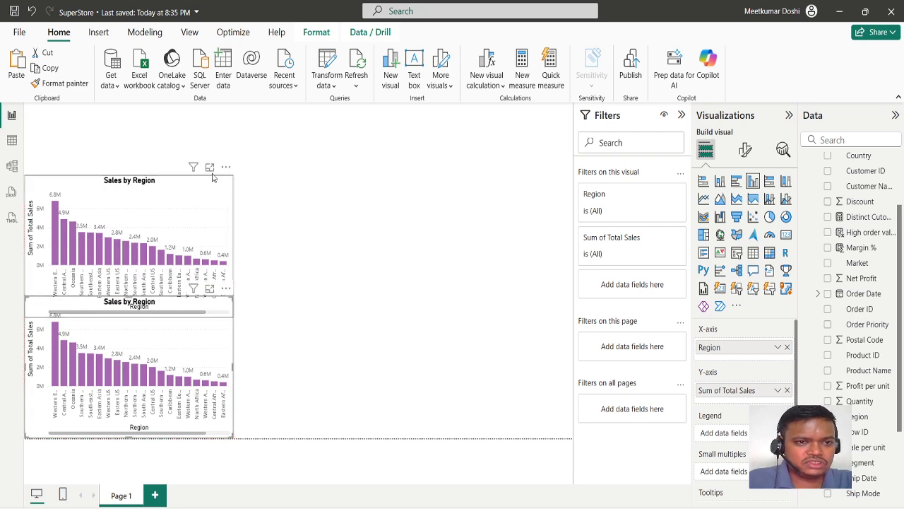
pyautogui.moveTo(199, 213); pyautogui.dragTo(197, 166)
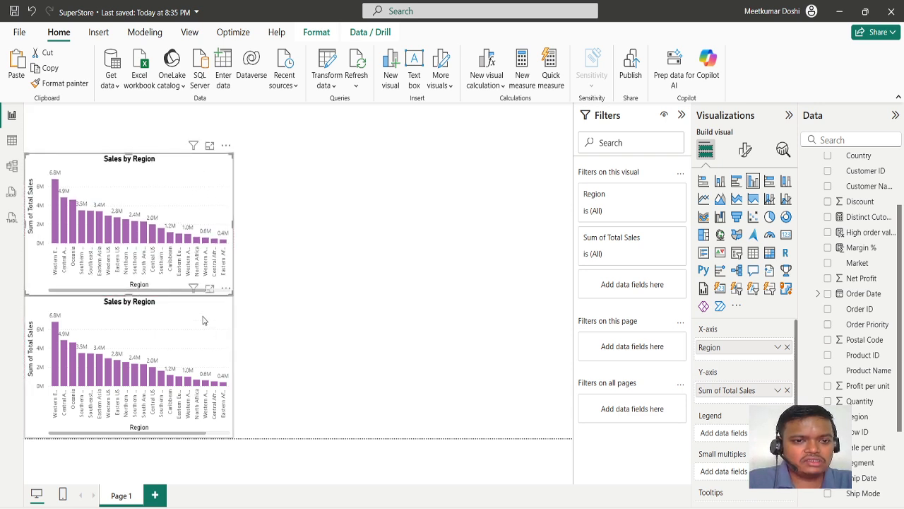
pyautogui.click(203, 320)
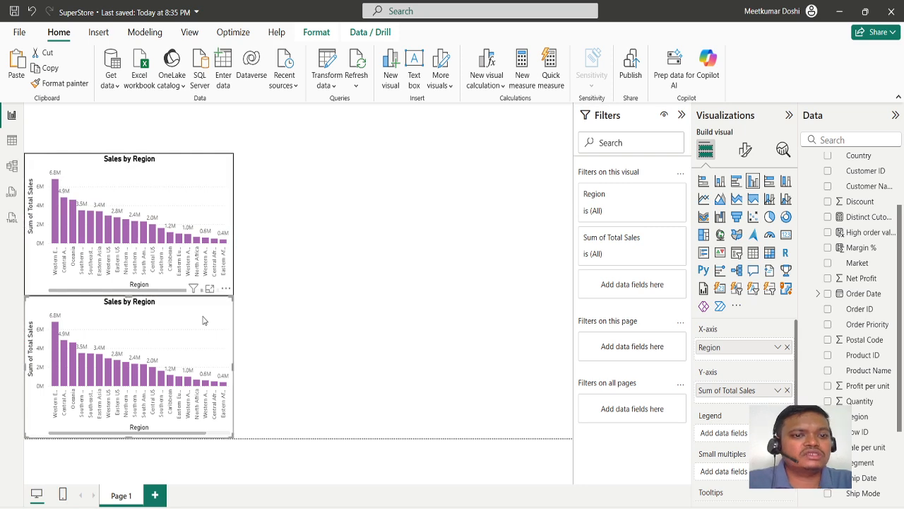
pyautogui.click(737, 182)
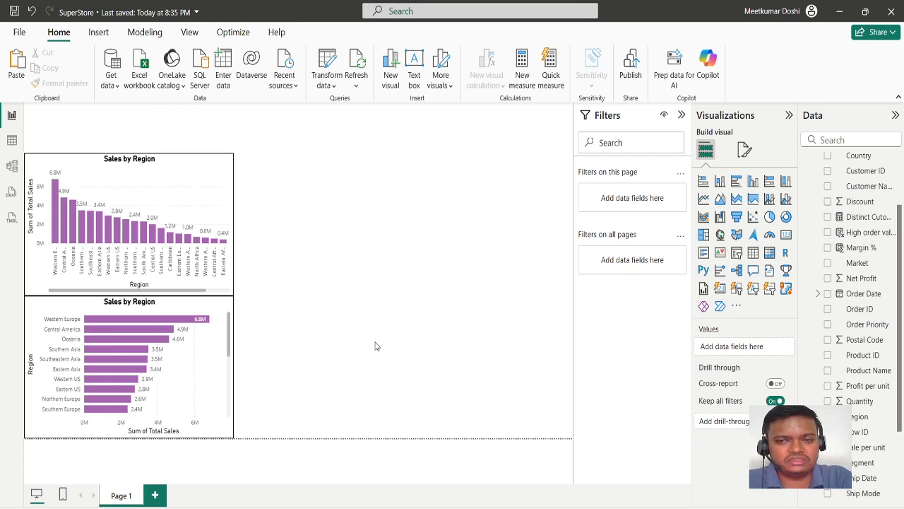
# Step: Add a pie chart beside the column chart with Total Sales as its values and Category as its legend
pyautogui.click(770, 216)
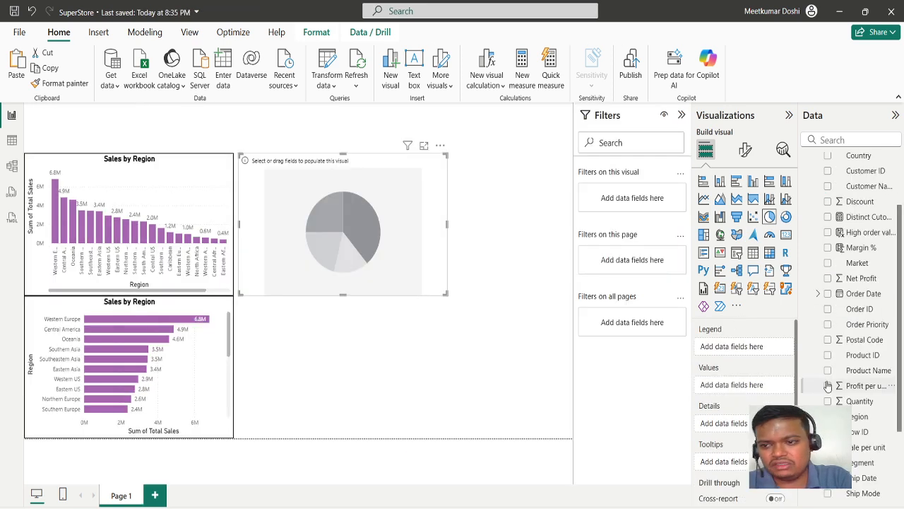
pyautogui.scroll(-3, 869, 353)
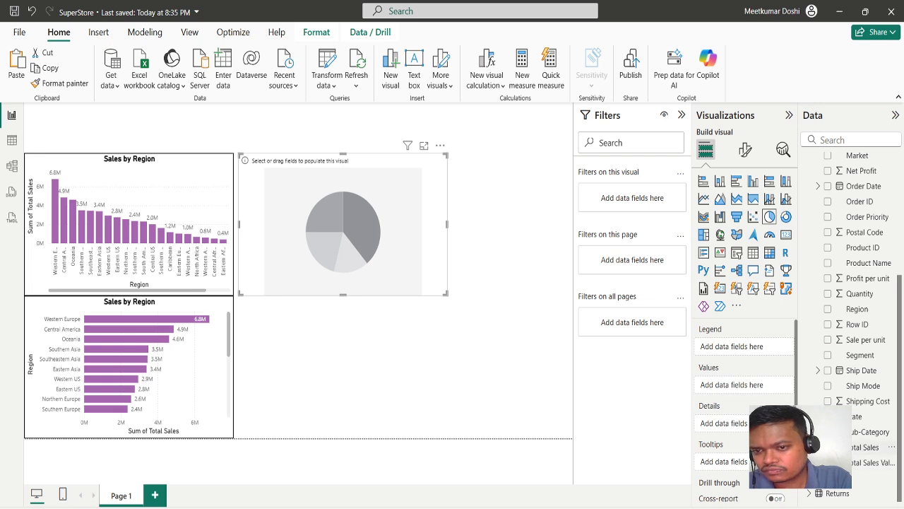
pyautogui.moveTo(863, 447); pyautogui.dragTo(732, 375)
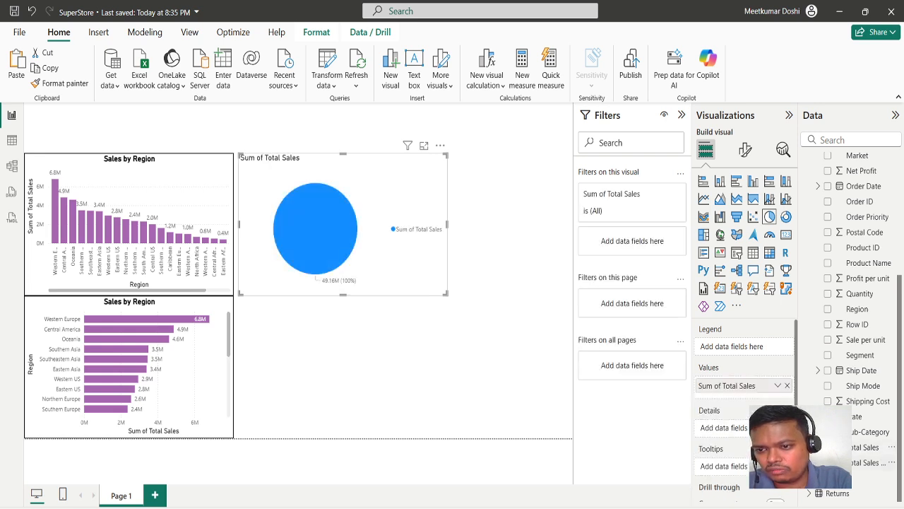
pyautogui.click(787, 385)
pyautogui.moveTo(773, 391); pyautogui.dragTo(735, 386)
pyautogui.scroll(5, 833, 302)
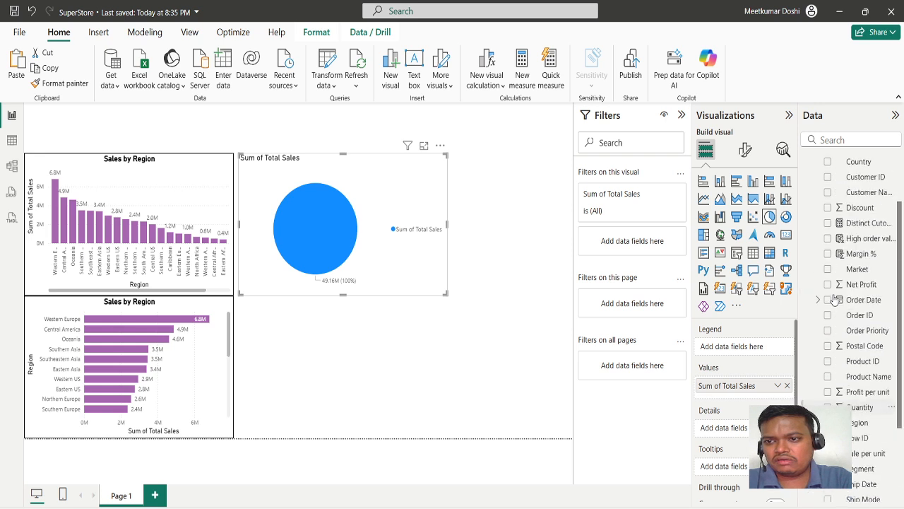
pyautogui.moveTo(831, 189); pyautogui.dragTo(758, 345)
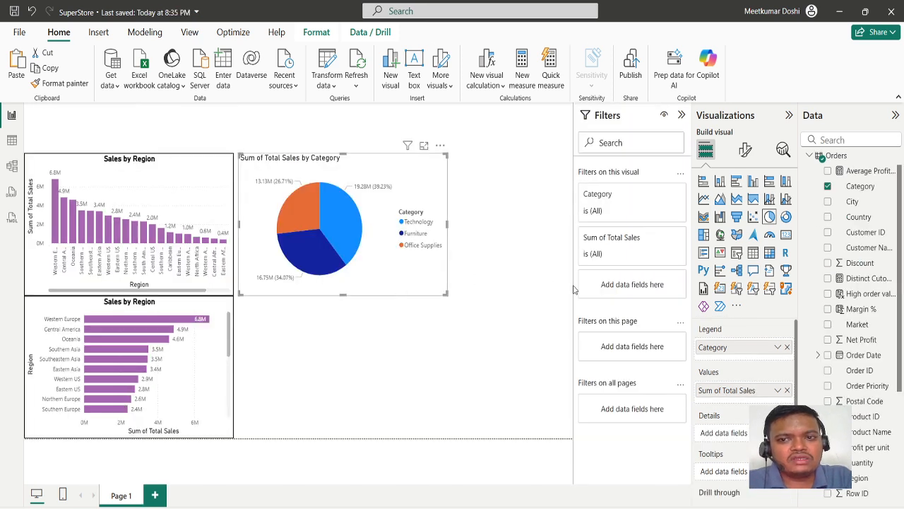
# Step: Try the pie chart without its legend, and turn the legend back on
pyautogui.click(746, 149)
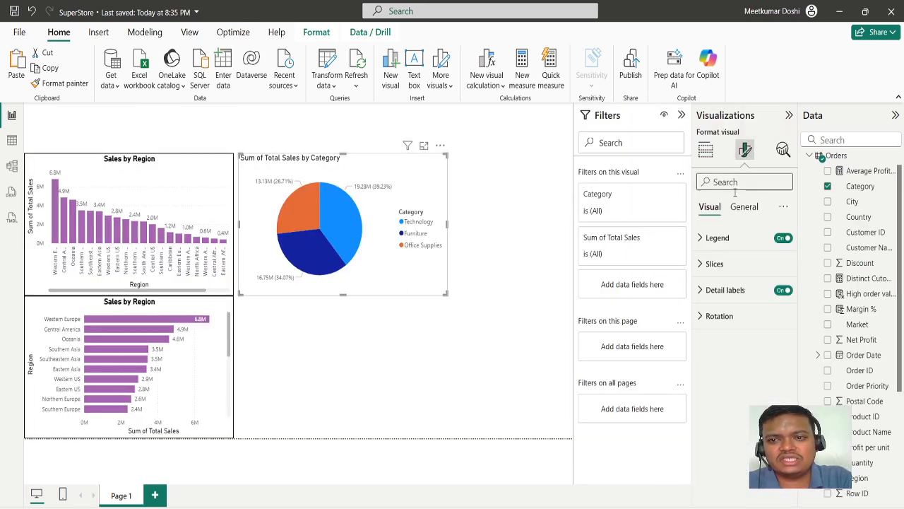
pyautogui.click(782, 238)
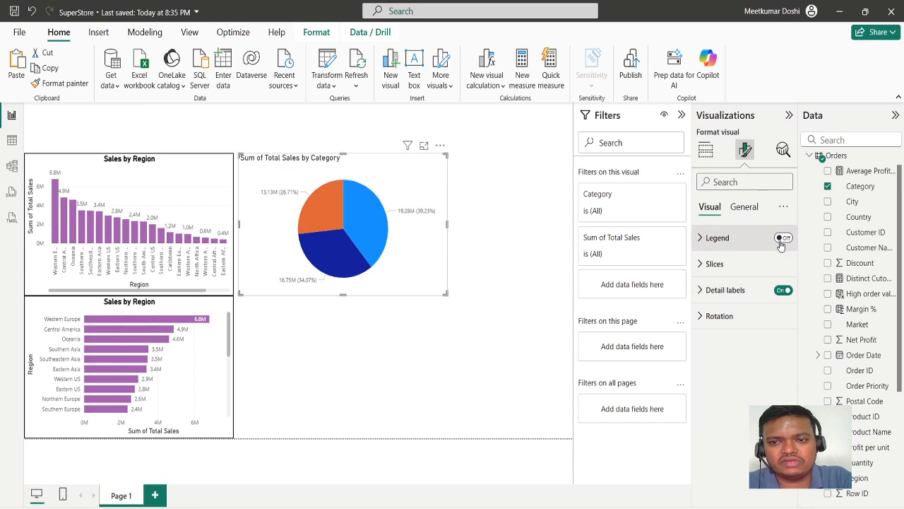
pyautogui.click(781, 239)
# Step: Examine the formatting options for the pie slices, including the series the settings can apply to
pyautogui.click(713, 265)
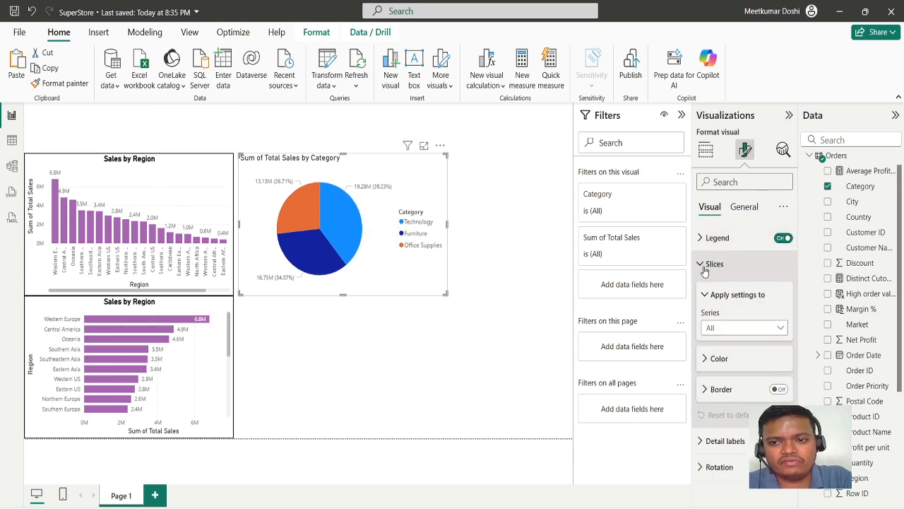
pyautogui.click(724, 328)
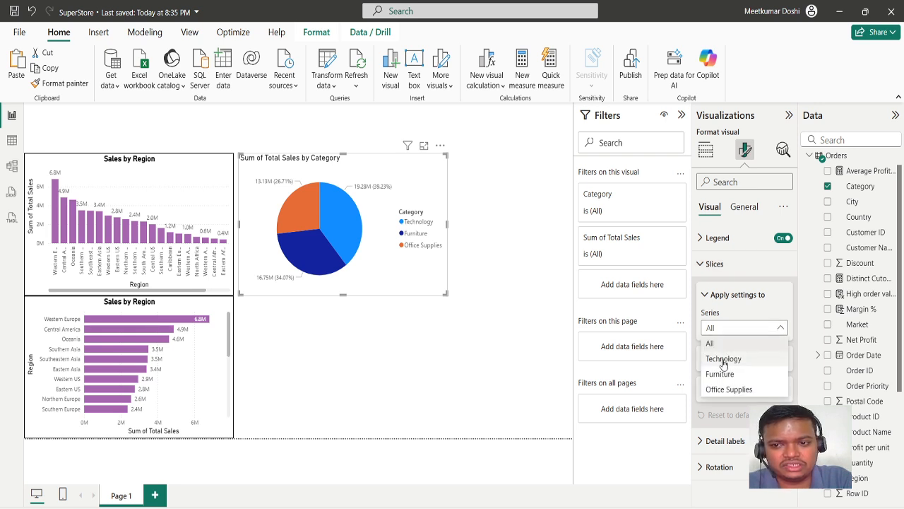
pyautogui.click(723, 359)
pyautogui.click(750, 328)
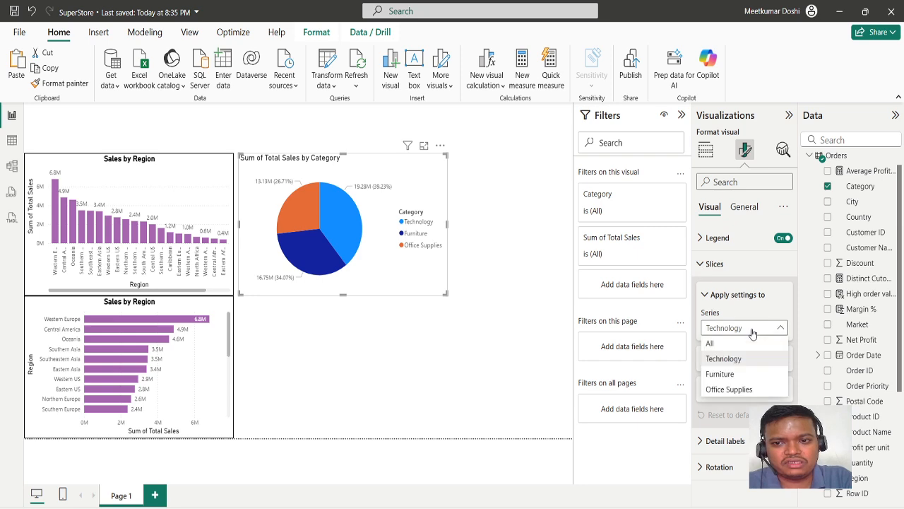
pyautogui.click(734, 341)
pyautogui.click(705, 296)
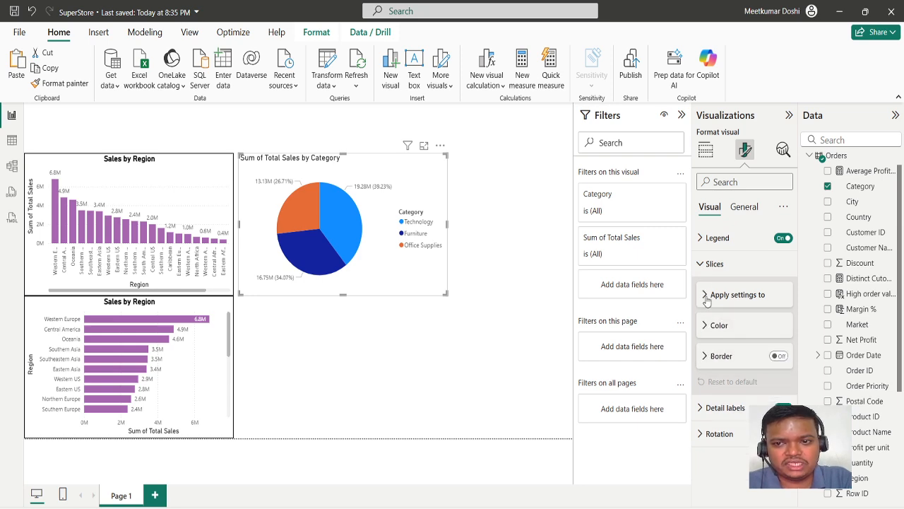
pyautogui.click(700, 263)
# Step: Check the pie chart's detail label and rotation options, switching the detail labels off and on again
pyautogui.click(702, 291)
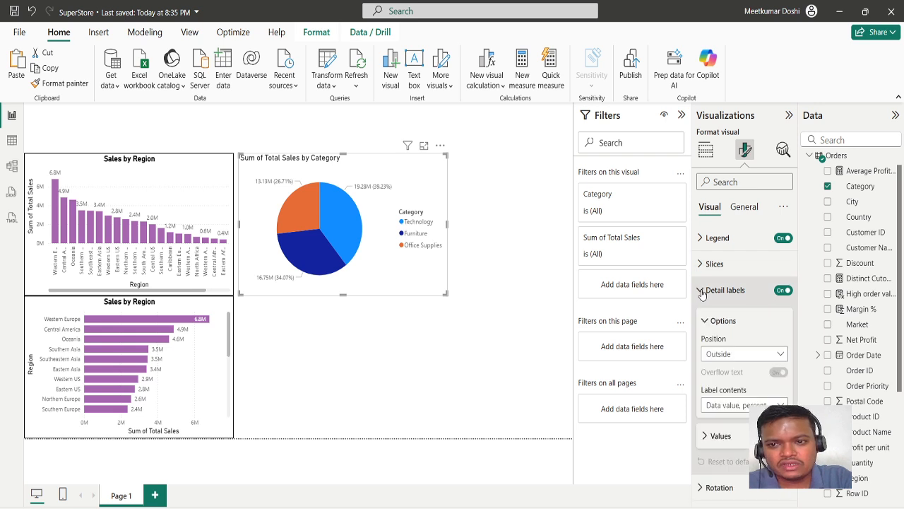
pyautogui.click(702, 291)
pyautogui.click(783, 289)
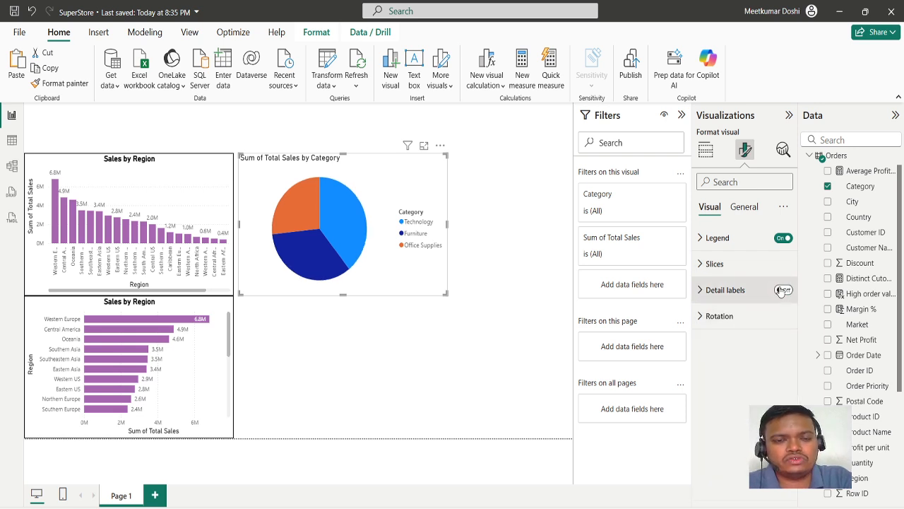
pyautogui.click(783, 290)
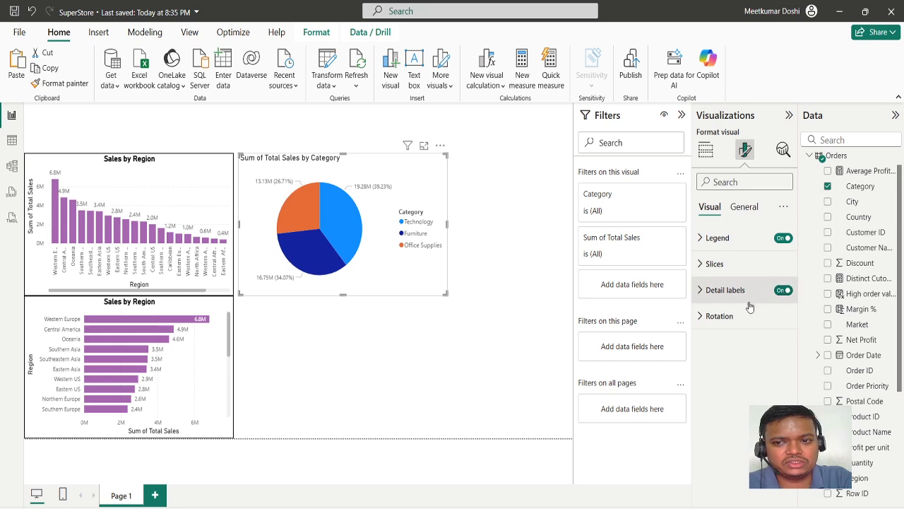
pyautogui.click(711, 318)
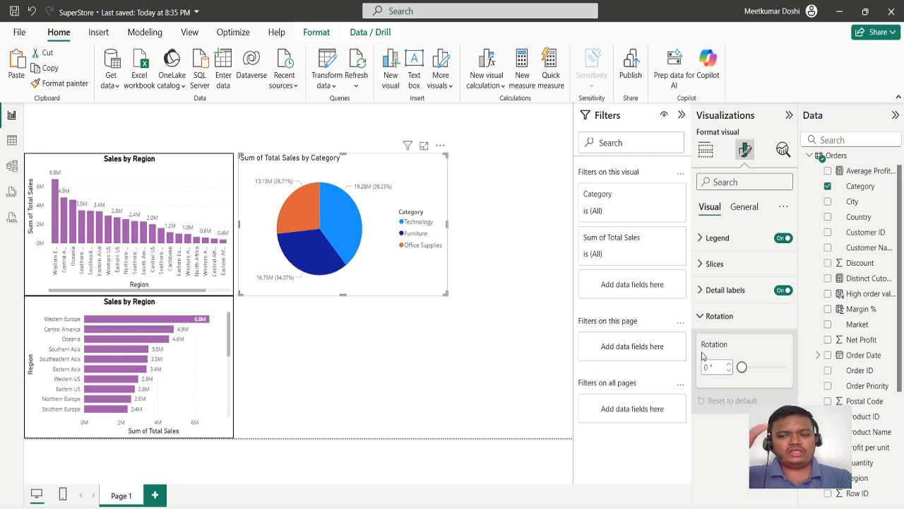
# Step: Change the pie chart's title to "Total Sales by Category" and centre it horizontally
pyautogui.click(744, 206)
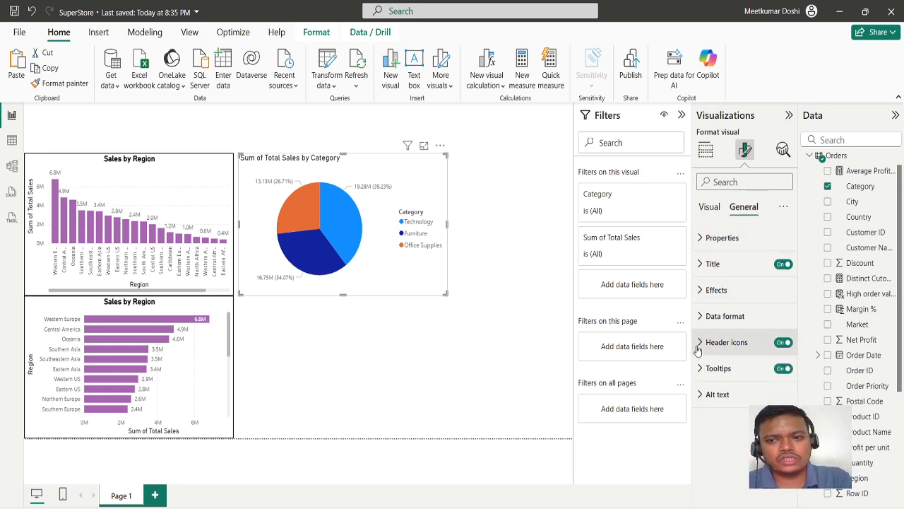
pyautogui.click(704, 267)
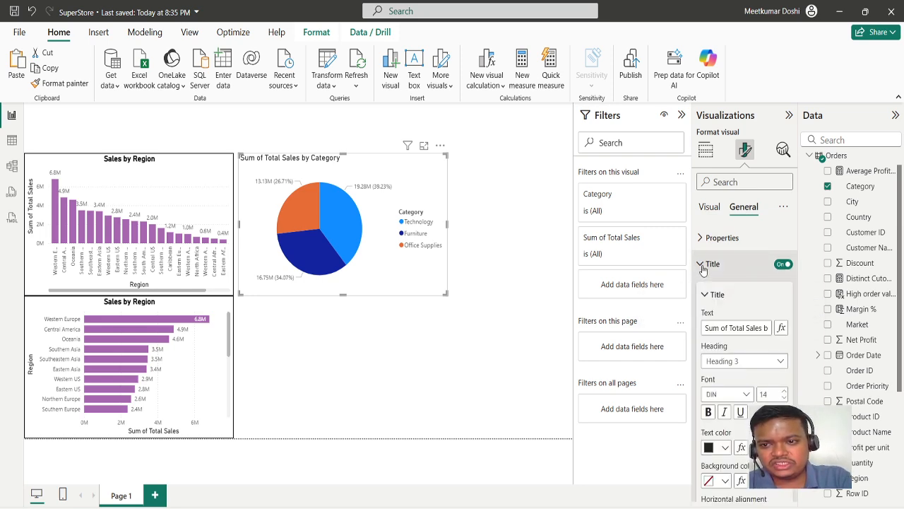
pyautogui.click(731, 327)
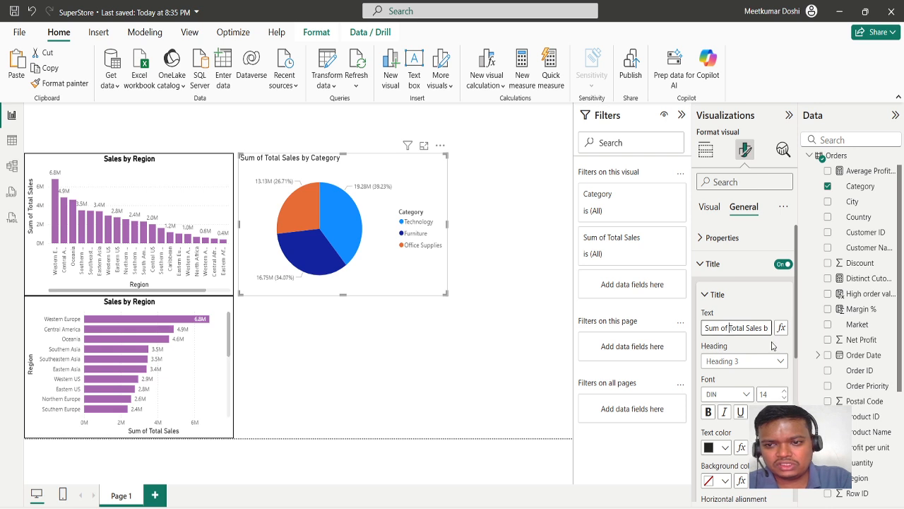
pyautogui.press('BackSpace')
pyautogui.press('BackSpace')
pyautogui.press('BackSpace')
pyautogui.press('BackSpace')
pyautogui.press('BackSpace')
pyautogui.press('BackSpace')
pyautogui.press('BackSpace')
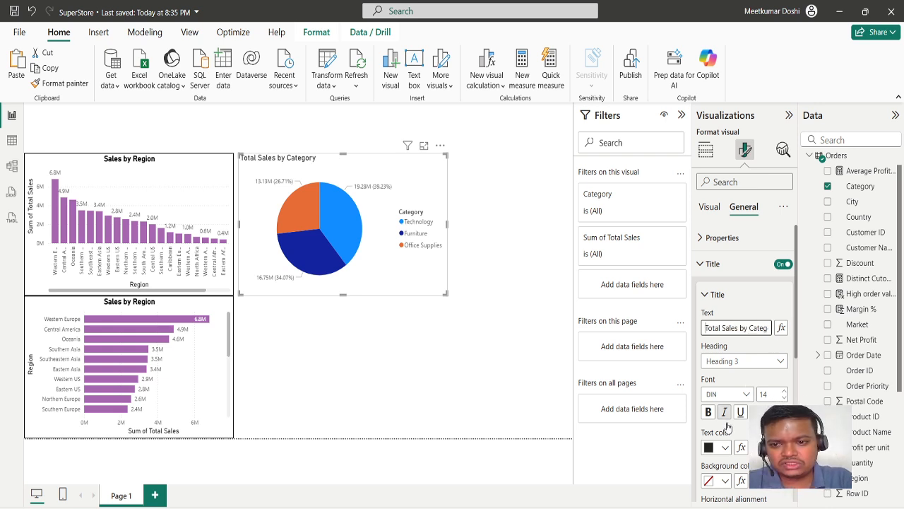
pyautogui.scroll(-2, 738, 486)
pyautogui.click(722, 439)
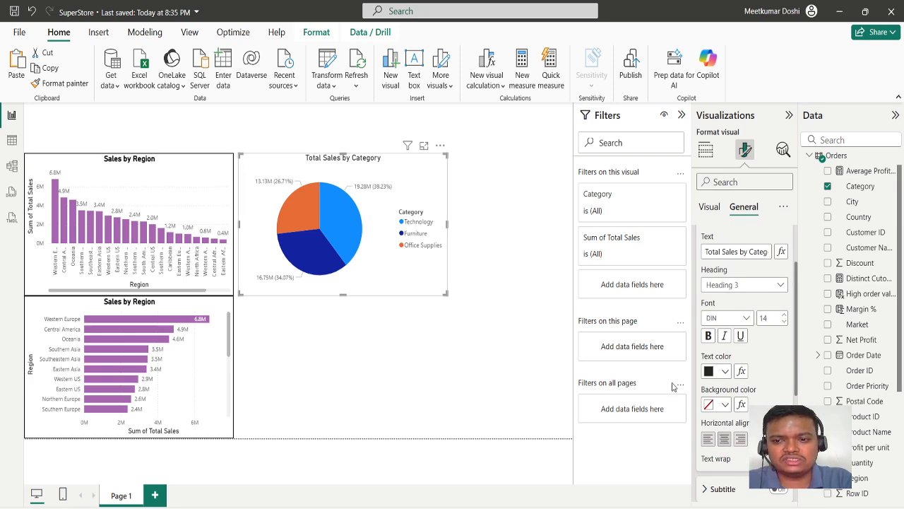
# Step: Turn on the pie chart's visual border in black with corners rounded to about 8 px
pyautogui.scroll(2, 728, 233)
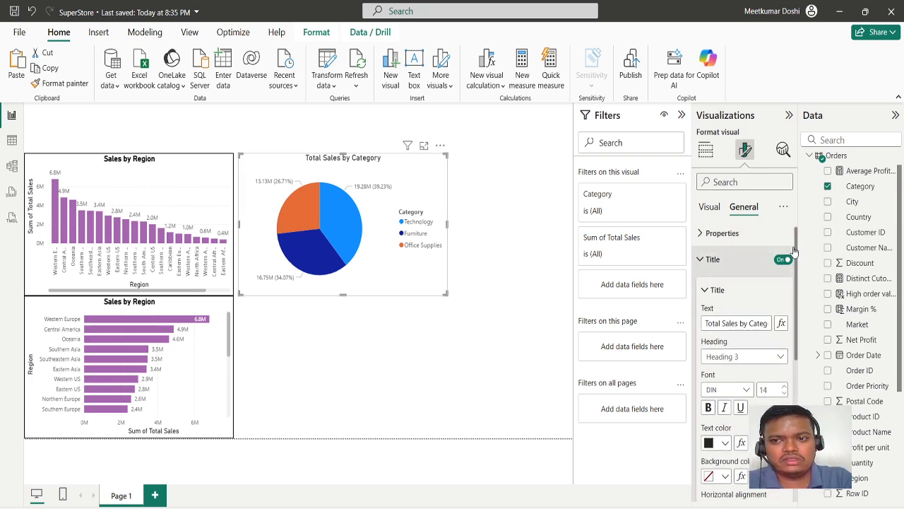
pyautogui.click(705, 266)
pyautogui.click(704, 290)
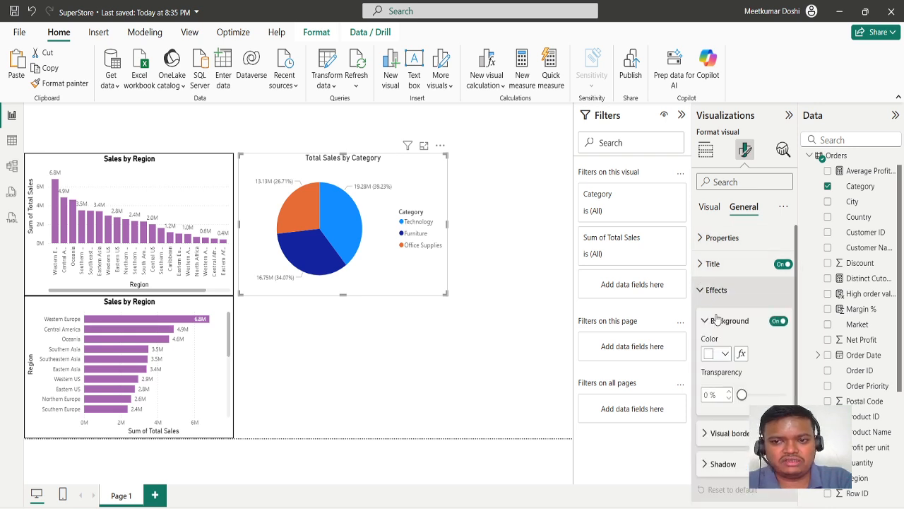
pyautogui.click(719, 357)
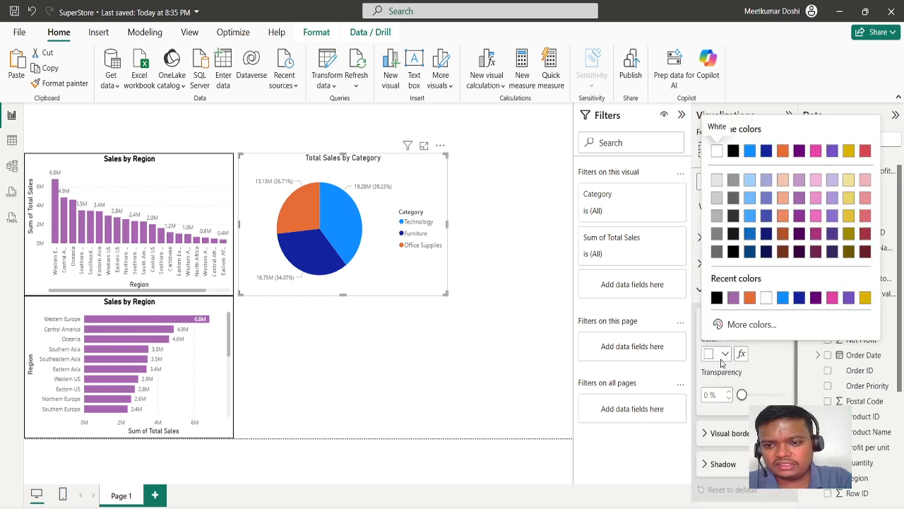
pyautogui.click(720, 361)
pyautogui.scroll(-2, 724, 367)
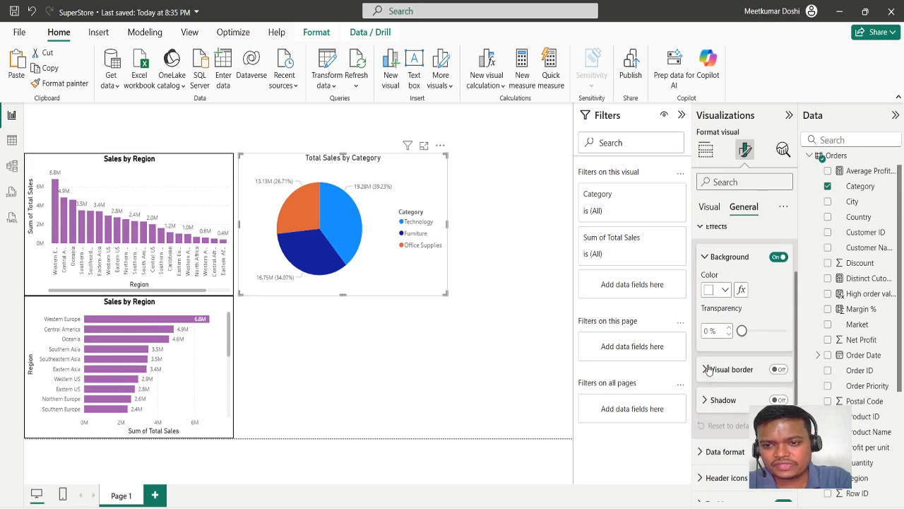
pyautogui.click(712, 371)
pyautogui.scroll(-1, 724, 368)
pyautogui.click(778, 320)
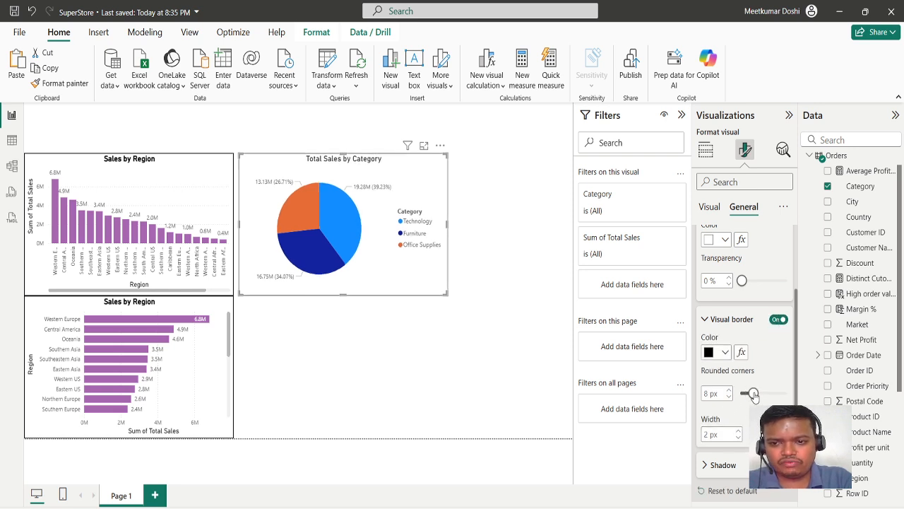
pyautogui.click(488, 378)
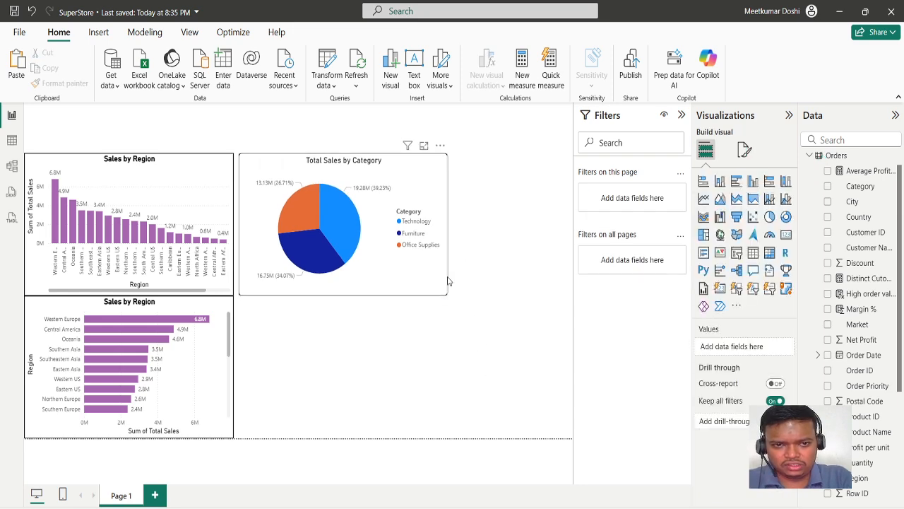
# Step: Move the Total Sales by Category pie chart down beside the Sales by Region charts and reduce its height
pyautogui.moveTo(447, 281); pyautogui.dragTo(443, 310)
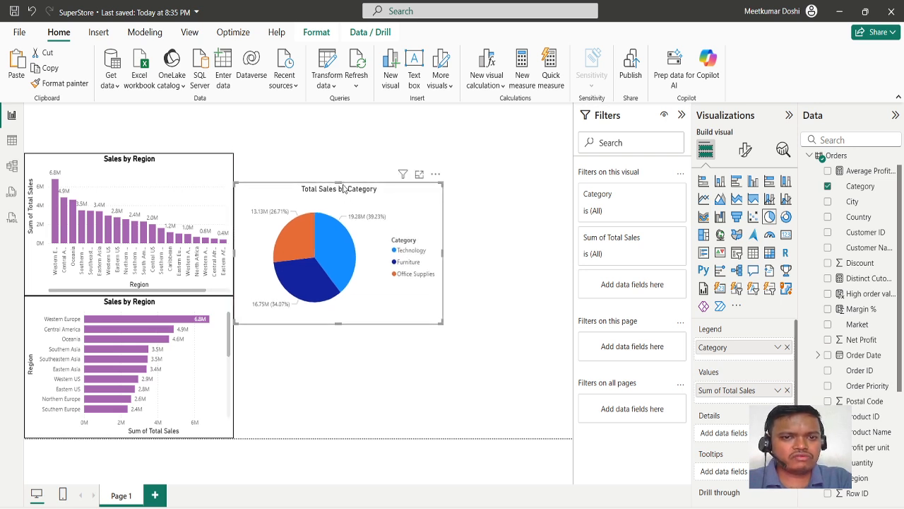
pyautogui.moveTo(339, 184); pyautogui.dragTo(342, 225)
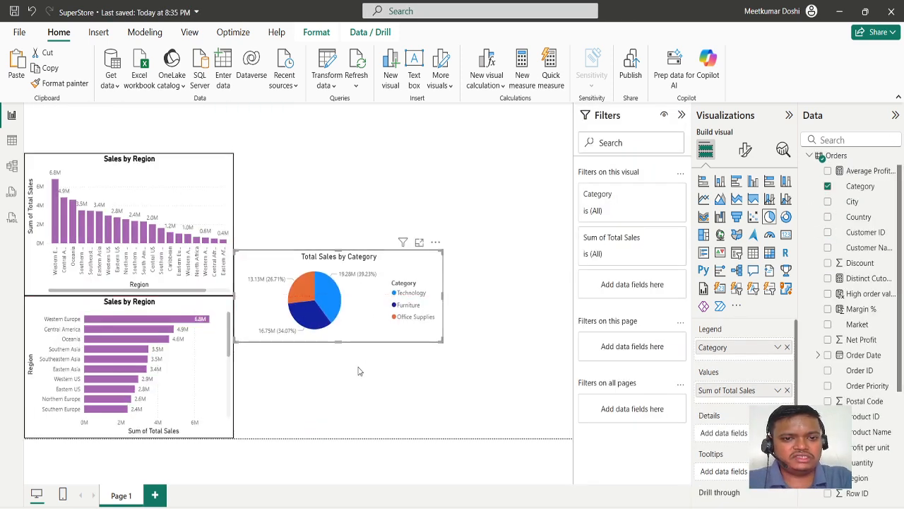
# Step: Switch to the SuperStore-testing purpose report to check the finished dashboard's layout, and return to the SuperStore report
pyautogui.hotkey('alt', 'Tab')
pyautogui.click(327, 176)
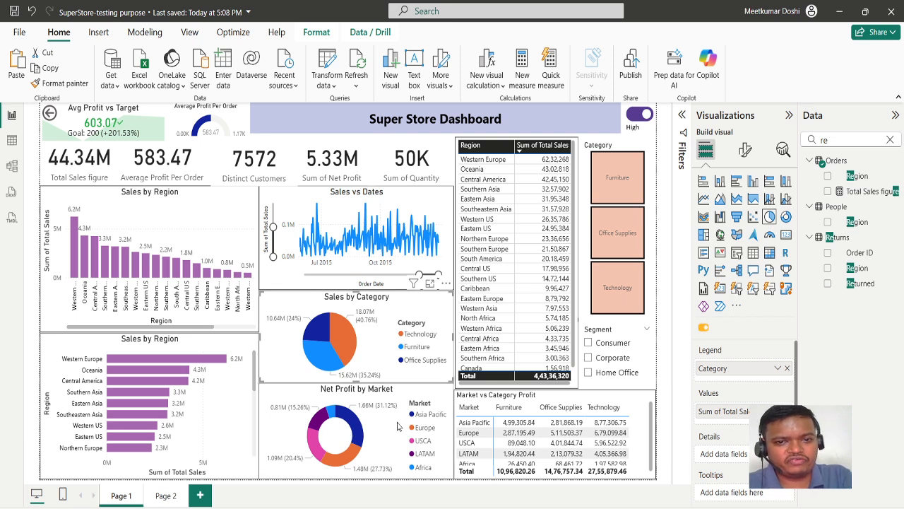
pyautogui.hotkey('alt', 'Tab')
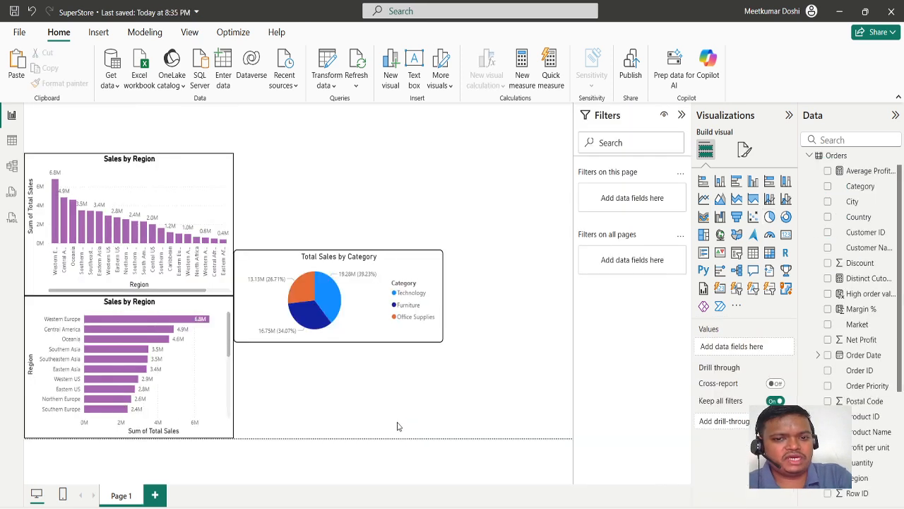
# Step: Duplicate the Total Sales by Category pie chart, placing the copy at the page's lower edge with the original directly above it
pyautogui.click(410, 264)
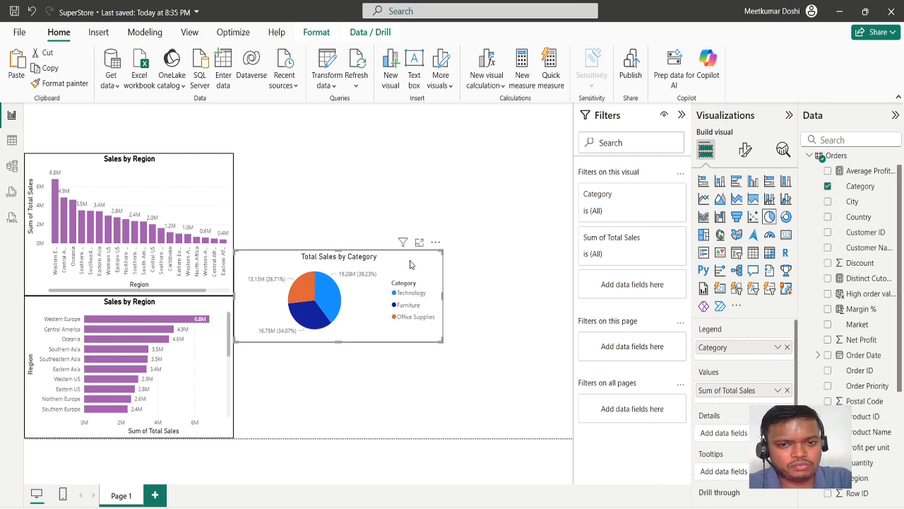
pyautogui.hotkey('ctrl', 'c')
pyautogui.hotkey('ctrl', 'v')
pyautogui.moveTo(411, 276); pyautogui.dragTo(420, 372)
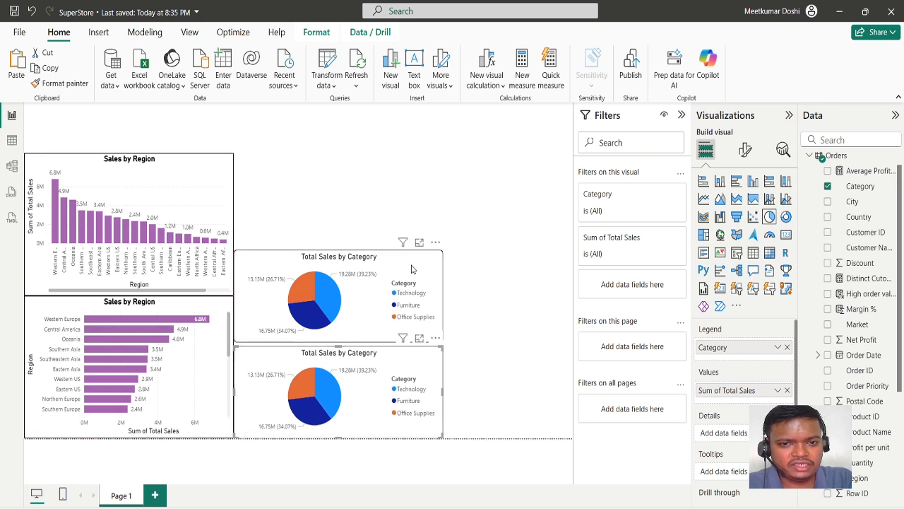
pyautogui.moveTo(410, 276); pyautogui.dragTo(411, 280)
# Step: Convert the lower pie chart copy to a donut chart and remove its Sum of Total Sales and Category fields
pyautogui.click(426, 358)
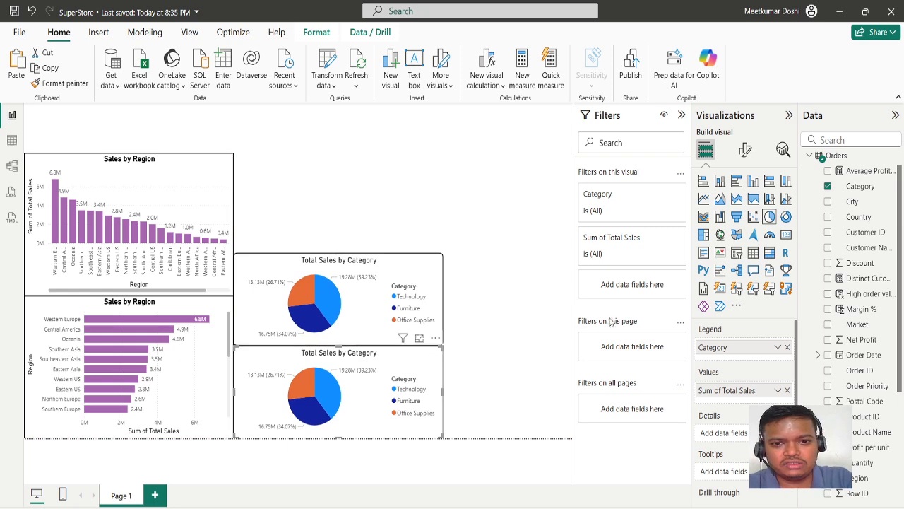
pyautogui.click(787, 217)
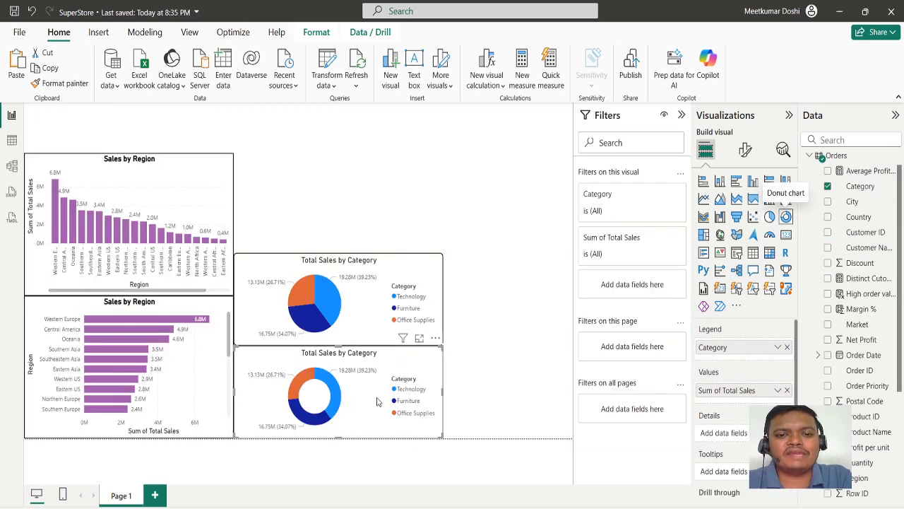
pyautogui.click(787, 390)
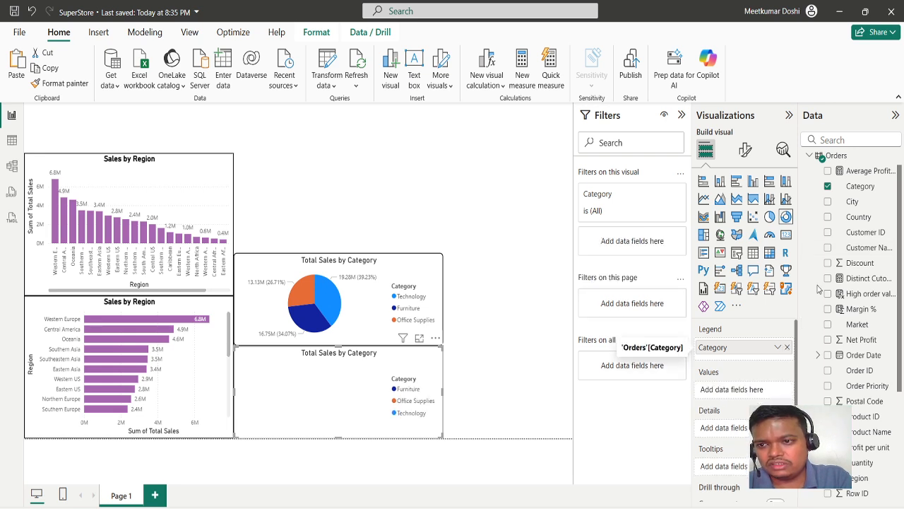
# Step: Populate the donut chart with Market as the legend and Net Profit as the values
pyautogui.scroll(1, 827, 274)
pyautogui.scroll(-1, 827, 275)
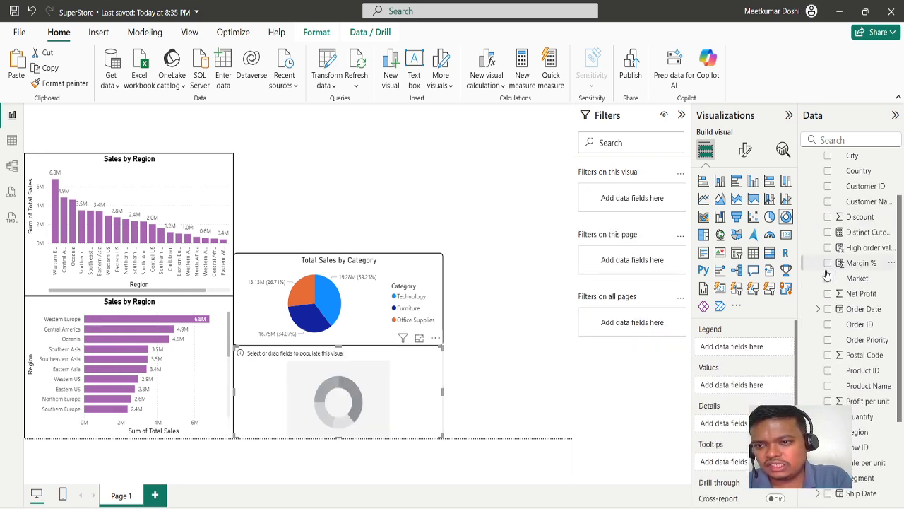
pyautogui.click(828, 278)
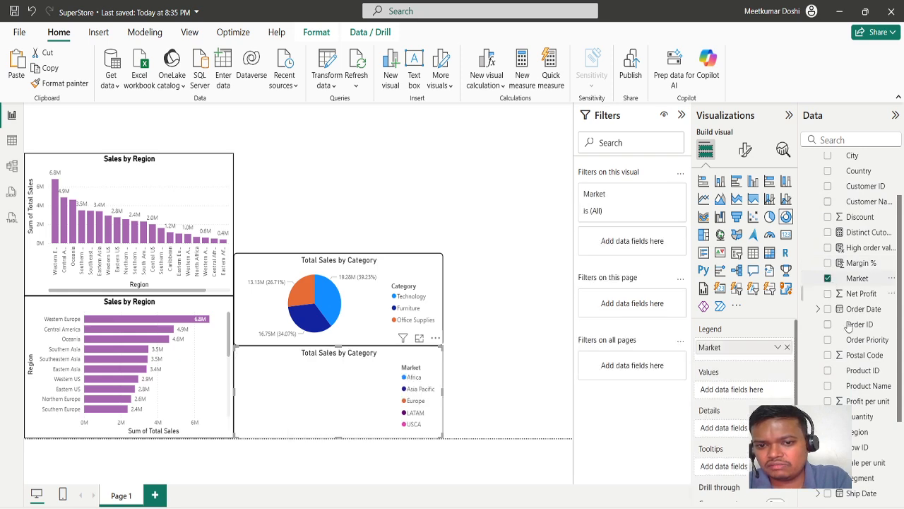
pyautogui.scroll(-3, 851, 346)
pyautogui.scroll(-1, 851, 367)
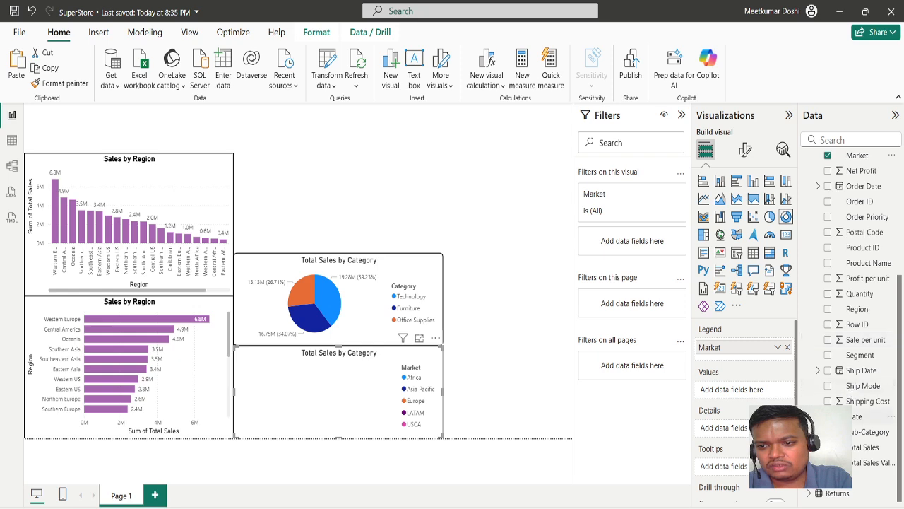
pyautogui.scroll(2, 840, 348)
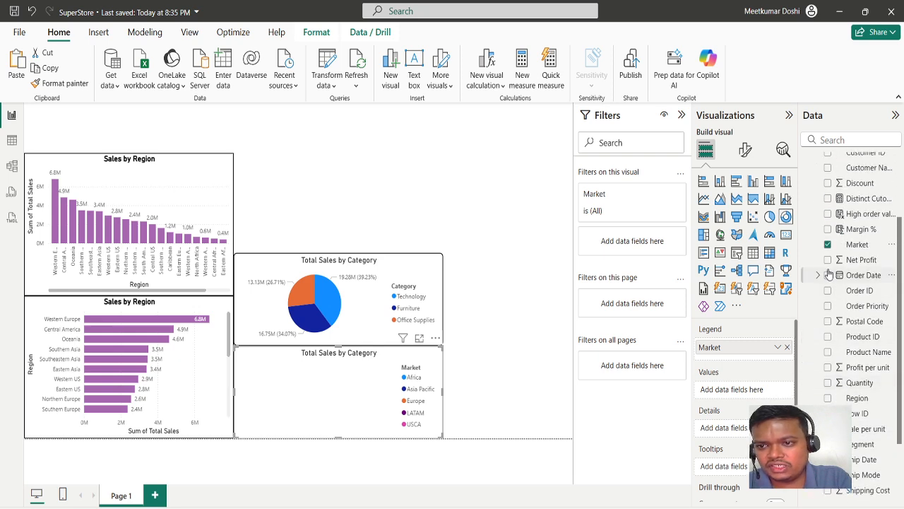
pyautogui.click(828, 259)
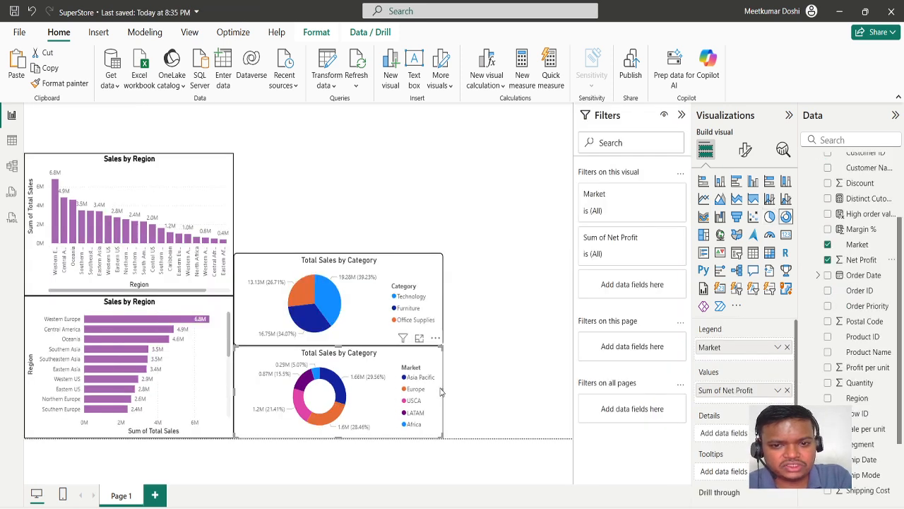
pyautogui.click(450, 379)
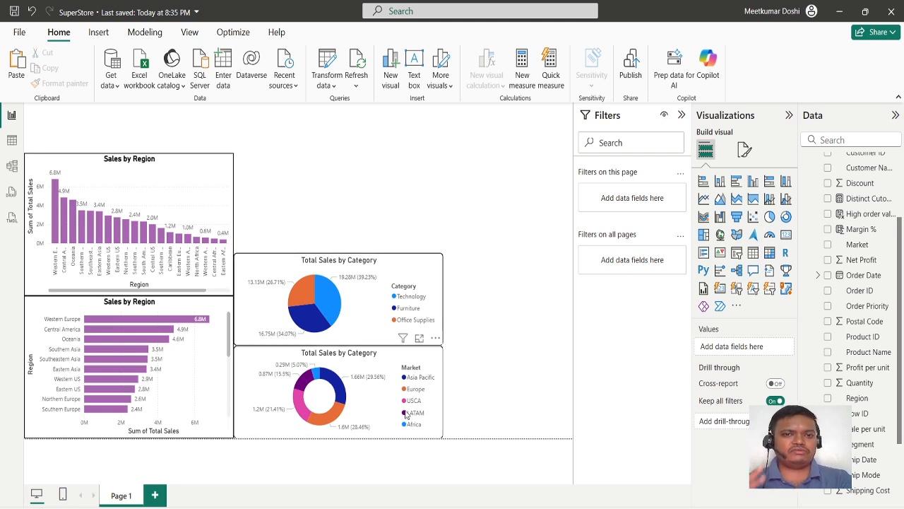
pyautogui.click(191, 172)
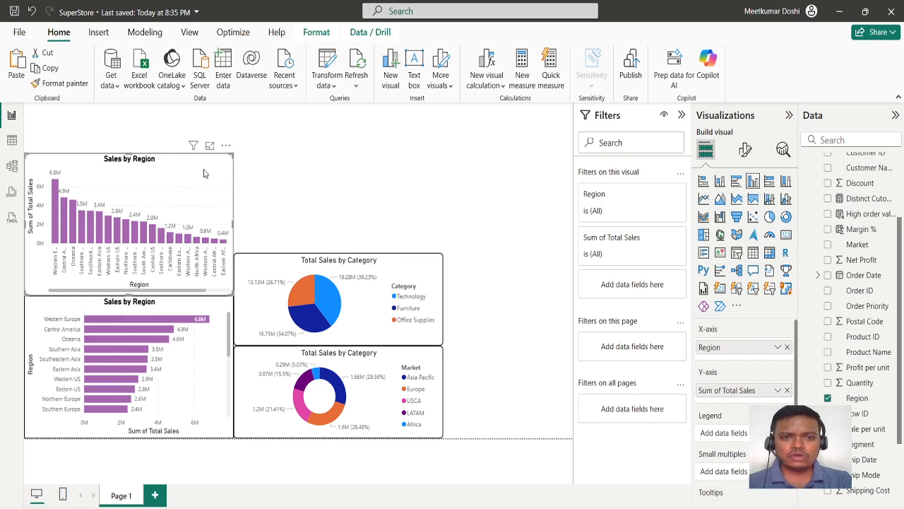
pyautogui.click(219, 310)
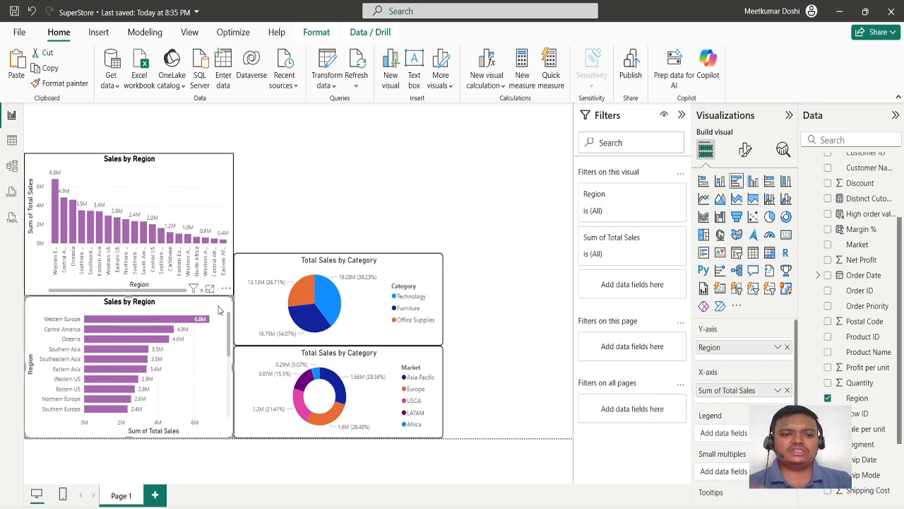
pyautogui.click(424, 265)
# Step: Try changing the Net Profit donut chart to a line chart and undo the change
pyautogui.click(436, 367)
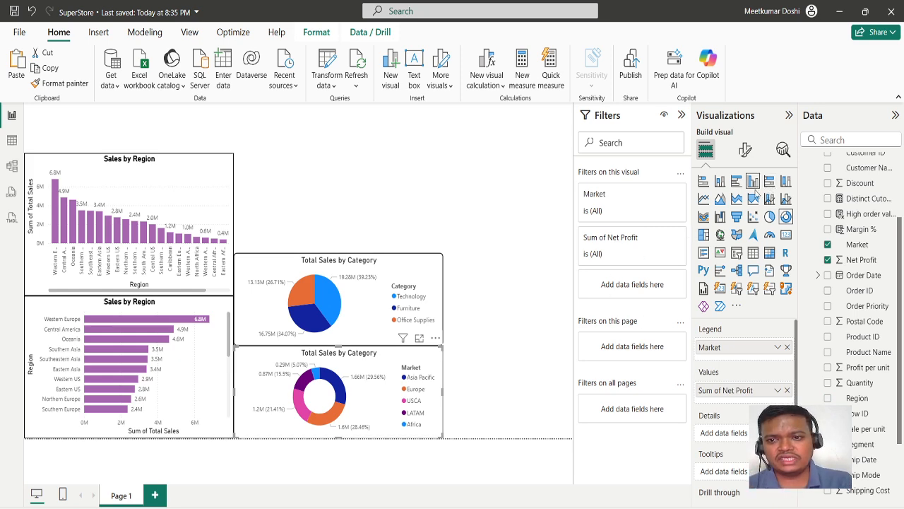
pyautogui.click(703, 200)
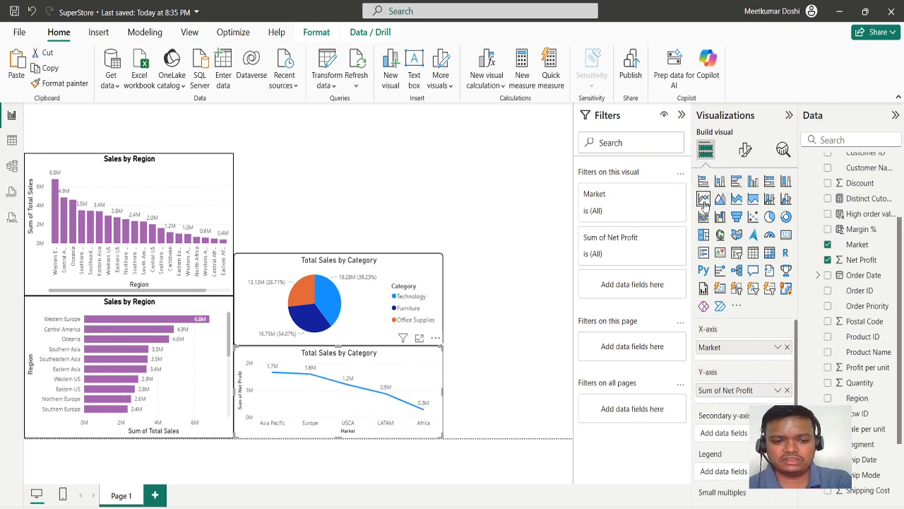
pyautogui.hotkey('ctrl', 'z')
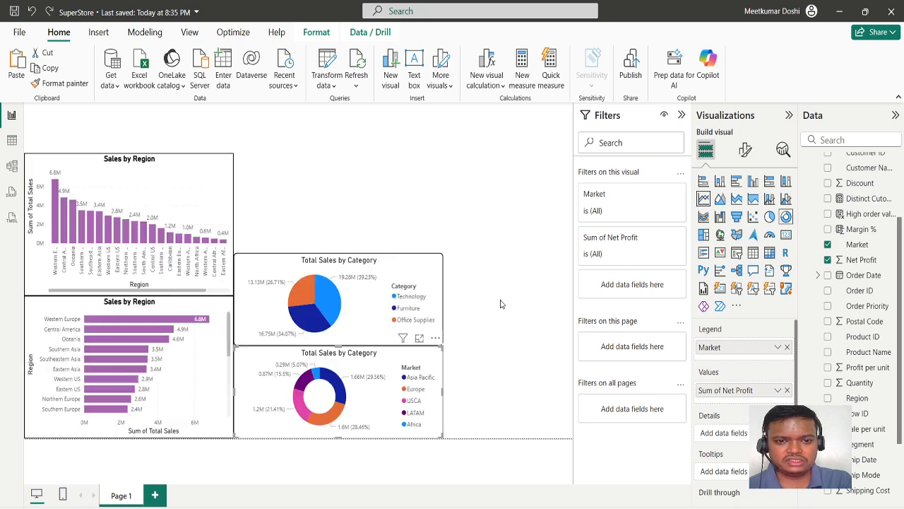
# Step: Insert a new line chart visual and place it above the pie chart, next to the Sales by Region column chart
pyautogui.click(456, 230)
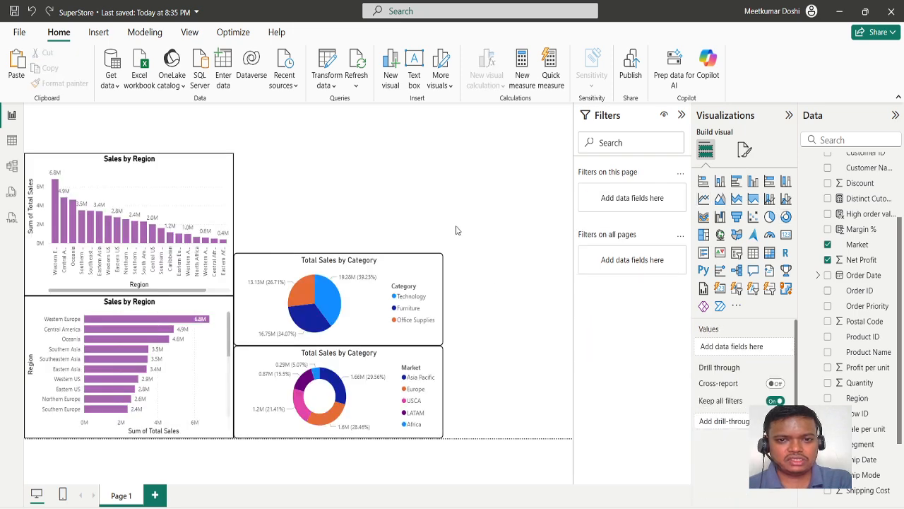
pyautogui.click(705, 200)
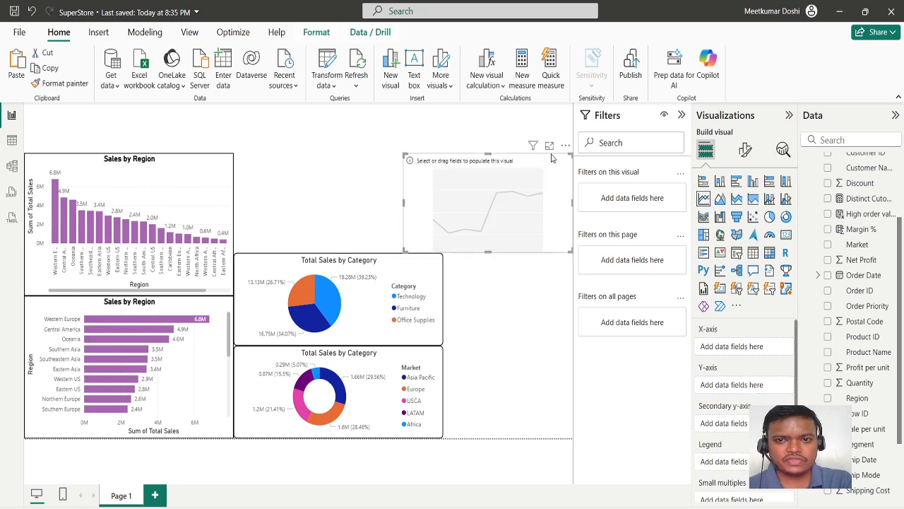
pyautogui.moveTo(556, 157); pyautogui.dragTo(382, 161)
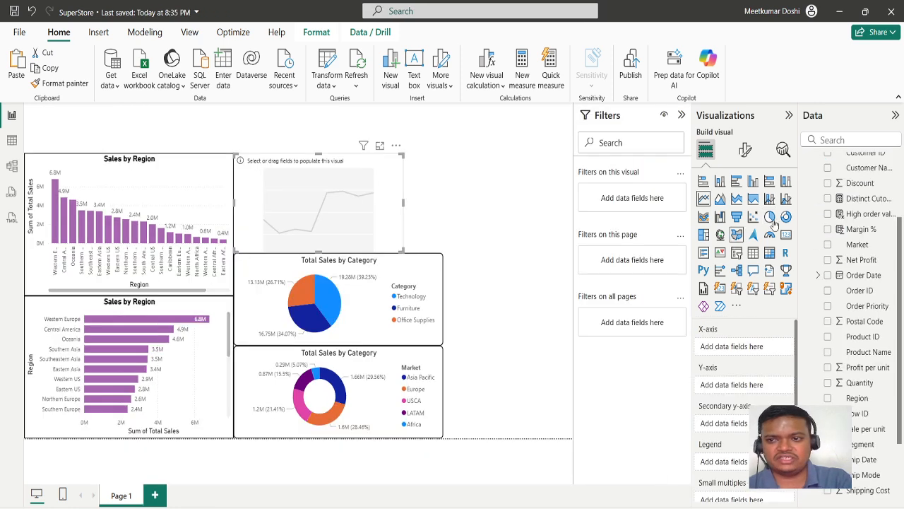
# Step: Plot Total Sales against Order Date on the line chart, using the plain Order Date instead of the date hierarchy
pyautogui.click(828, 276)
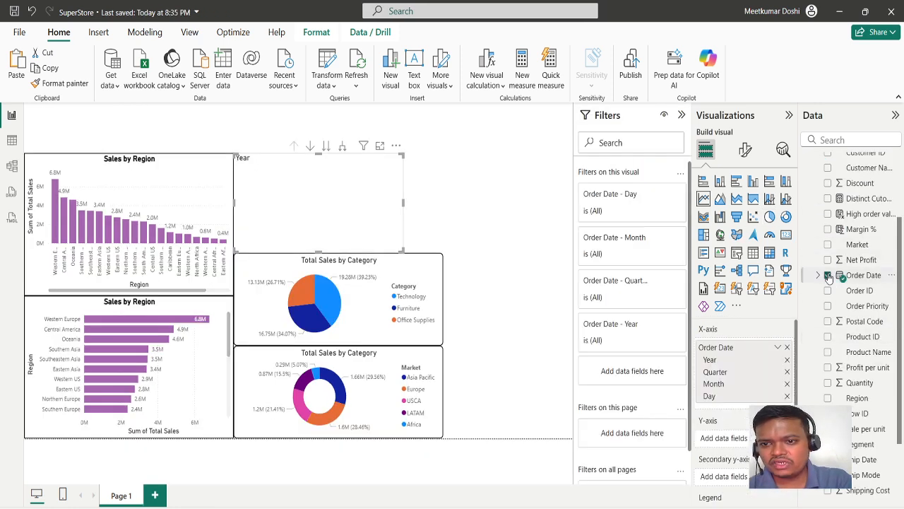
pyautogui.scroll(-3, 835, 332)
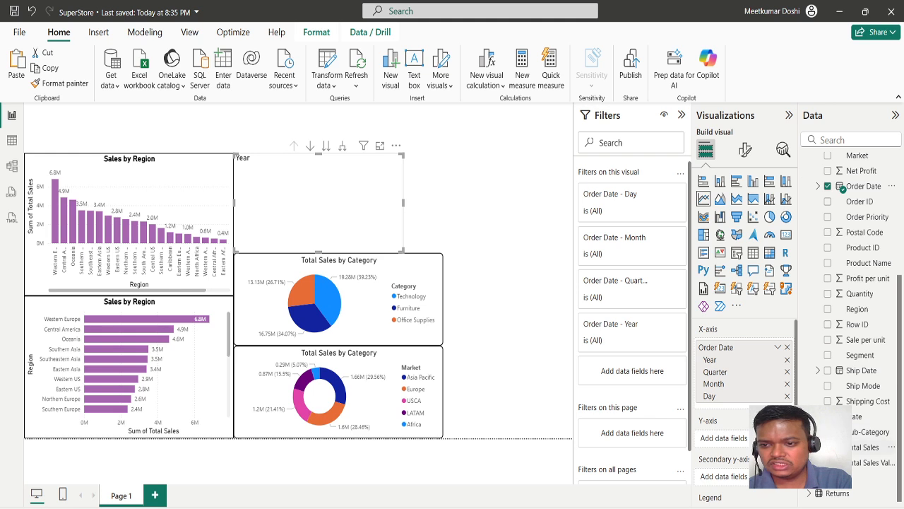
pyautogui.click(828, 446)
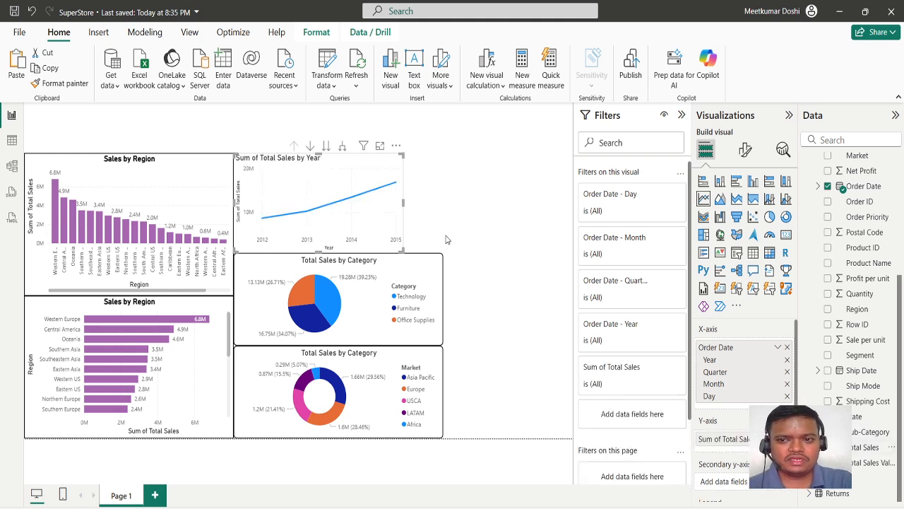
pyautogui.click(777, 349)
pyautogui.click(820, 414)
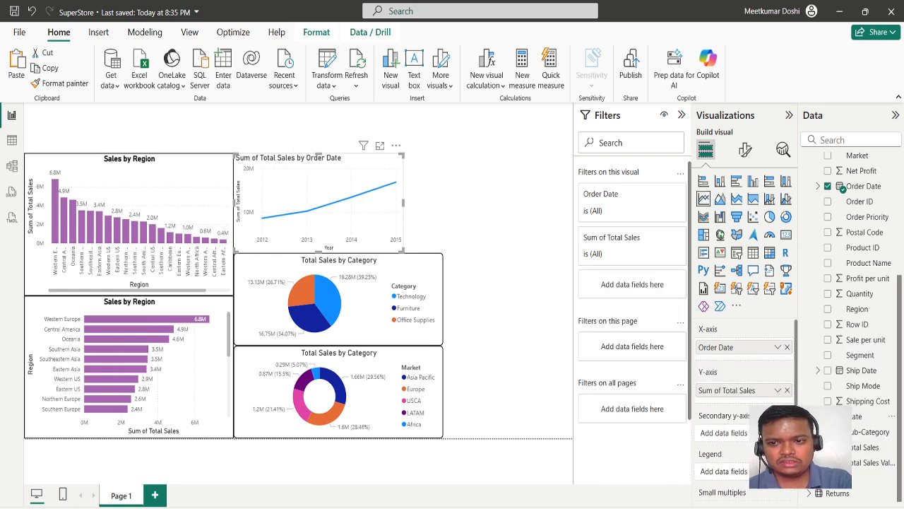
# Step: Check the Order Date axis field's options and expand its date hierarchy in the Orders table
pyautogui.click(778, 347)
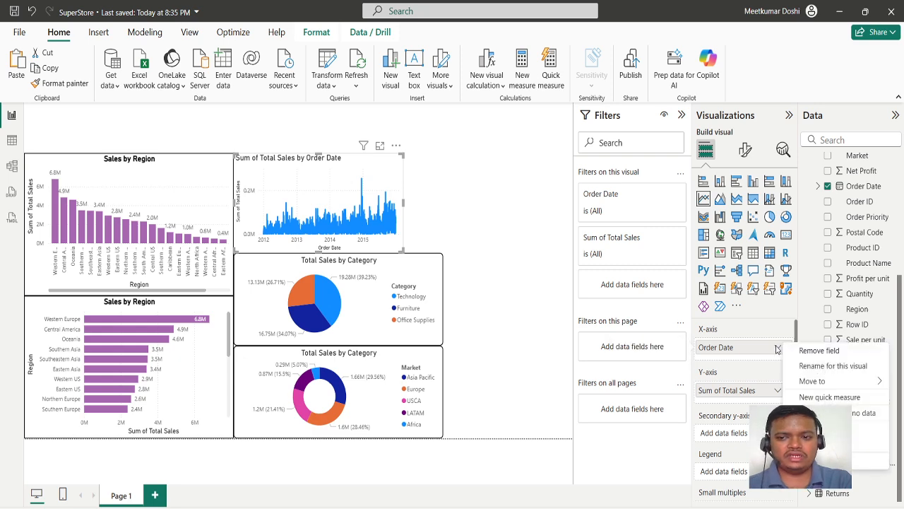
pyautogui.click(805, 312)
pyautogui.click(817, 218)
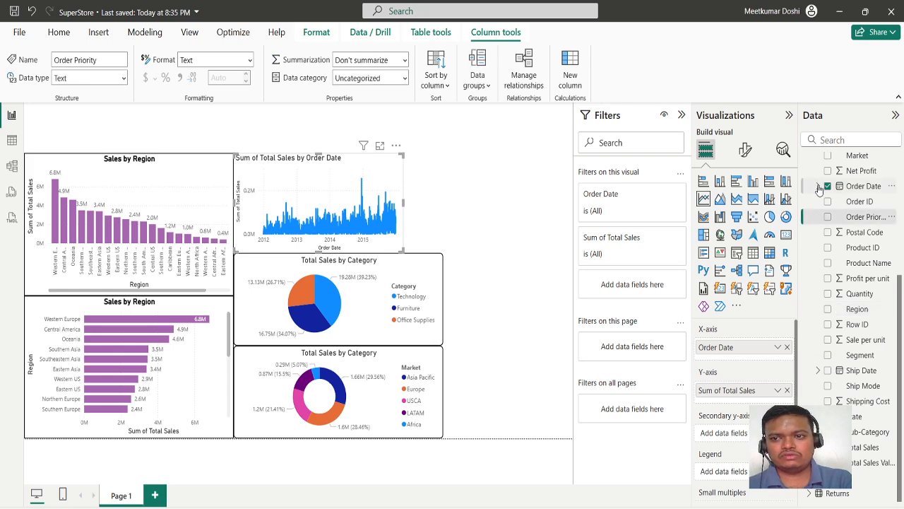
pyautogui.click(818, 186)
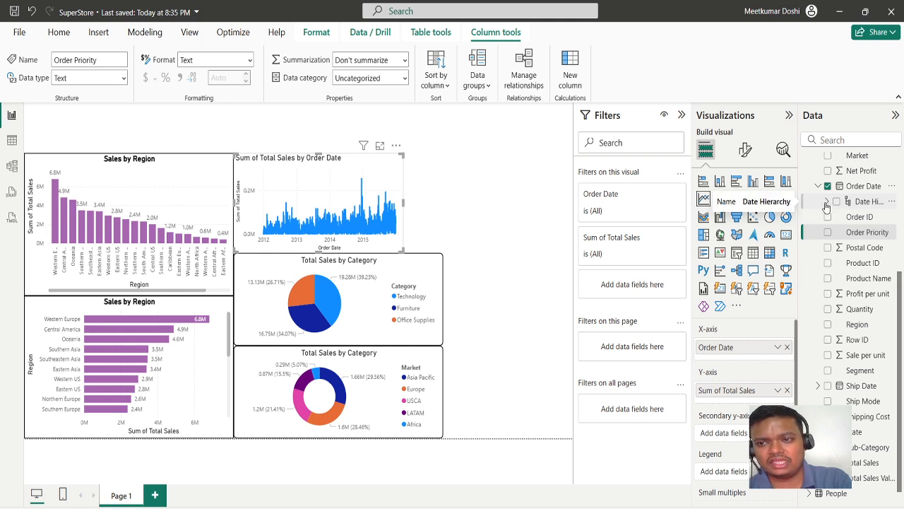
pyautogui.click(827, 202)
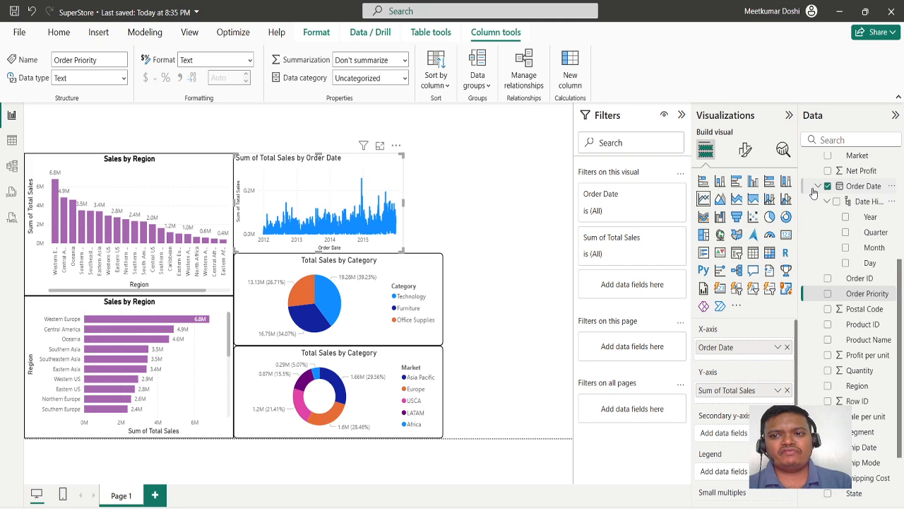
# Step: Check the Sales vs Dates chart in the SuperStore-testing purpose report, and widen the new line chart to nearly the pie chart's width
pyautogui.hotkey('alt', 'Tab')
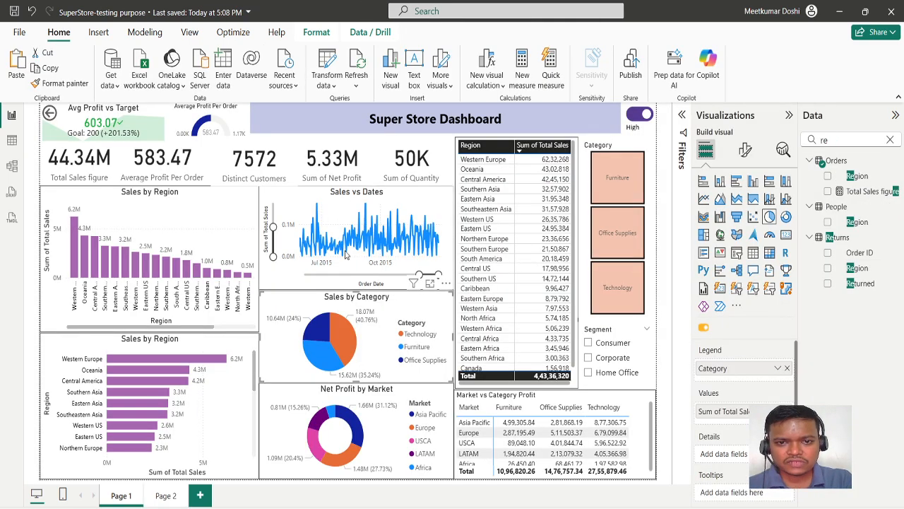
pyautogui.moveTo(437, 243)
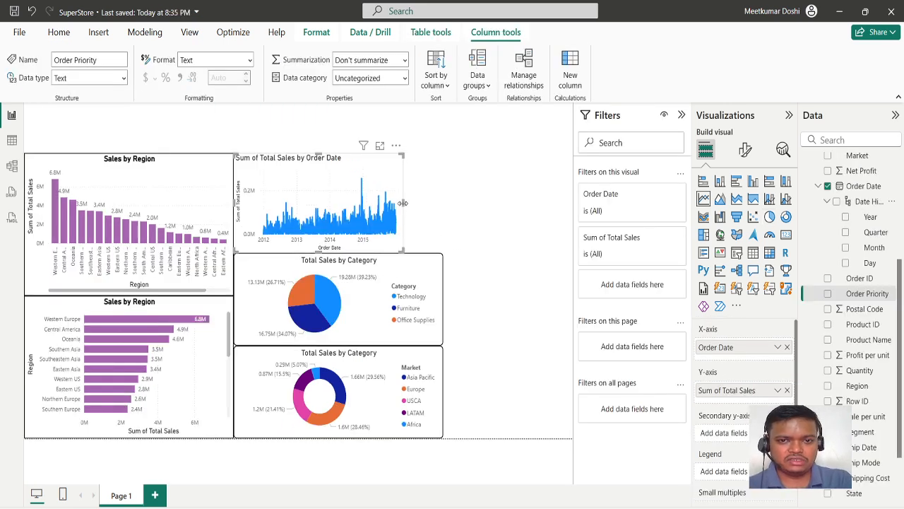
pyautogui.moveTo(402, 203); pyautogui.dragTo(436, 204)
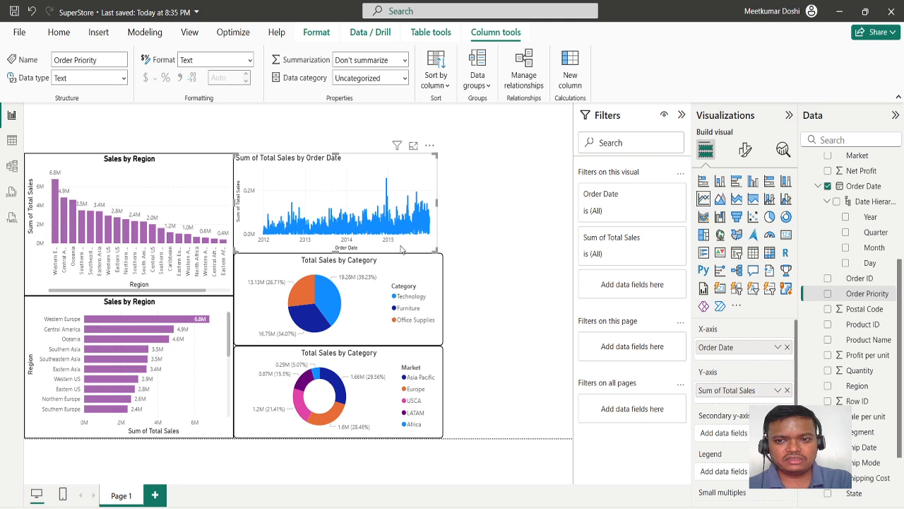
# Step: Check the type options for the line chart's X-axis in its formatting settings
pyautogui.click(745, 152)
pyautogui.click(707, 238)
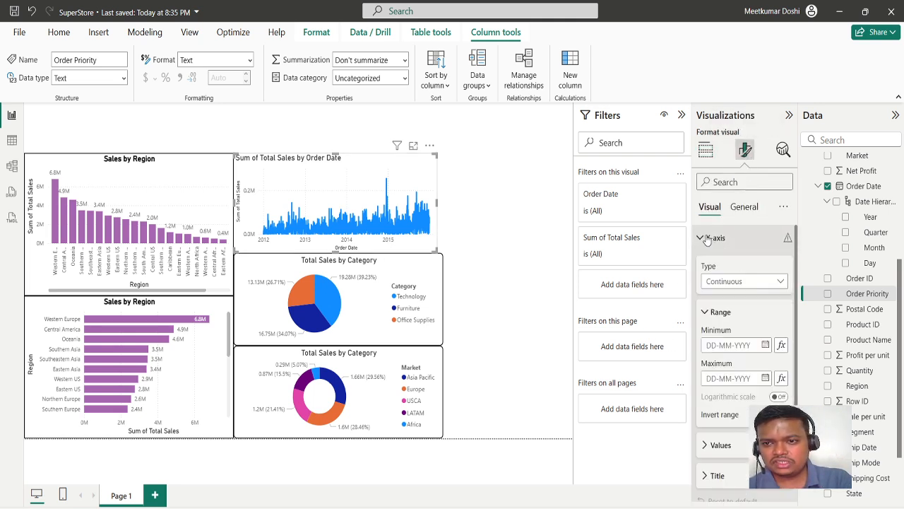
pyautogui.click(726, 281)
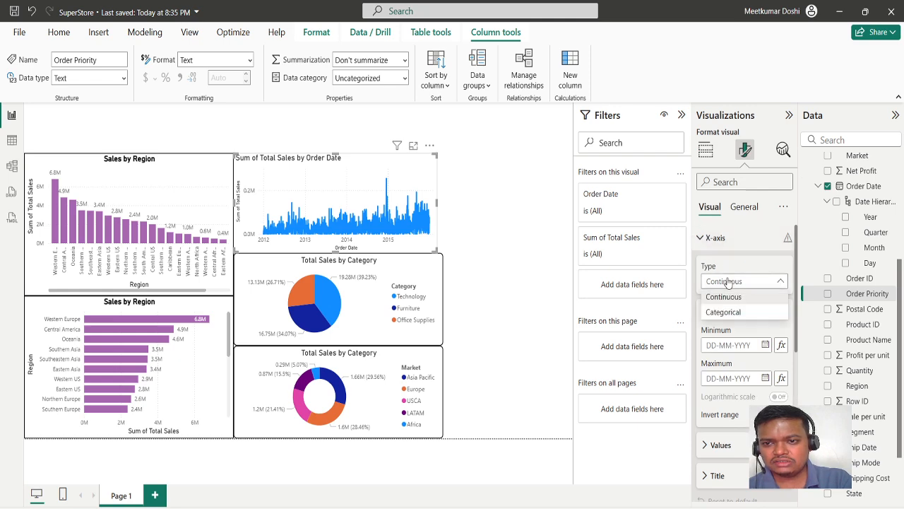
pyautogui.click(726, 281)
pyautogui.click(710, 238)
# Step: Enable the line chart's zoom slider, then narrow the date range to about September 2014–January 2015 and lower the sales range's upper end
pyautogui.scroll(-1, 728, 392)
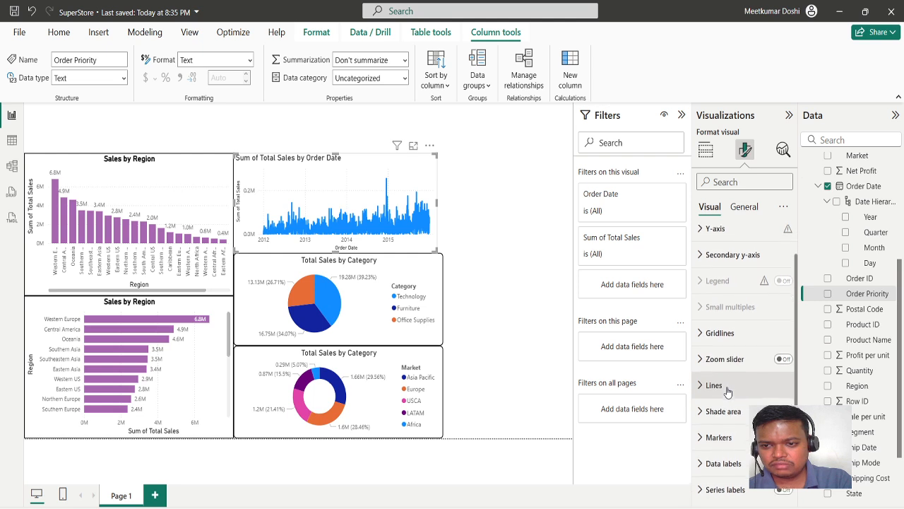
pyautogui.scroll(-1, 728, 392)
pyautogui.click(783, 340)
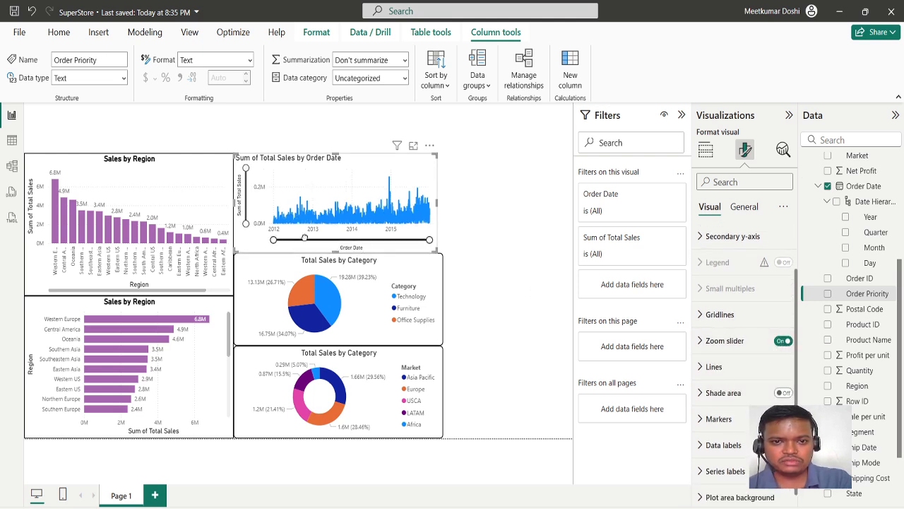
pyautogui.moveTo(305, 238); pyautogui.dragTo(388, 241)
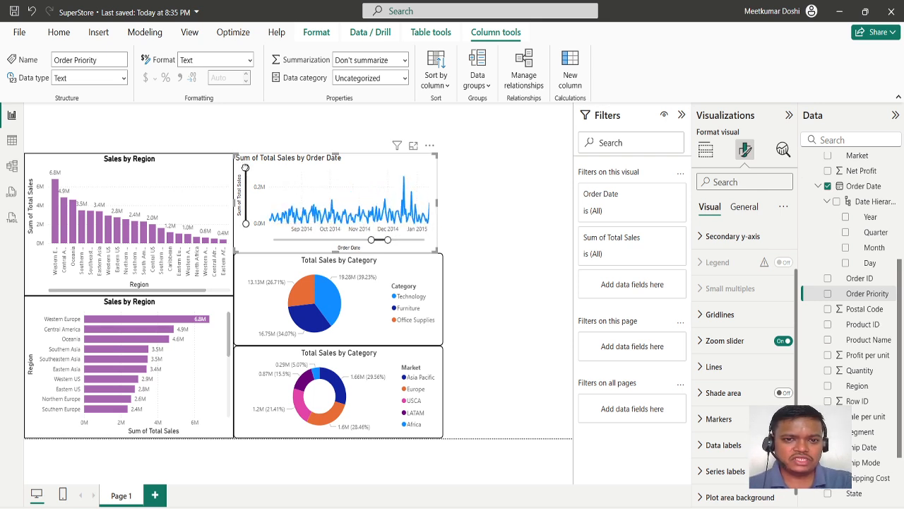
pyautogui.moveTo(245, 168); pyautogui.dragTo(246, 191)
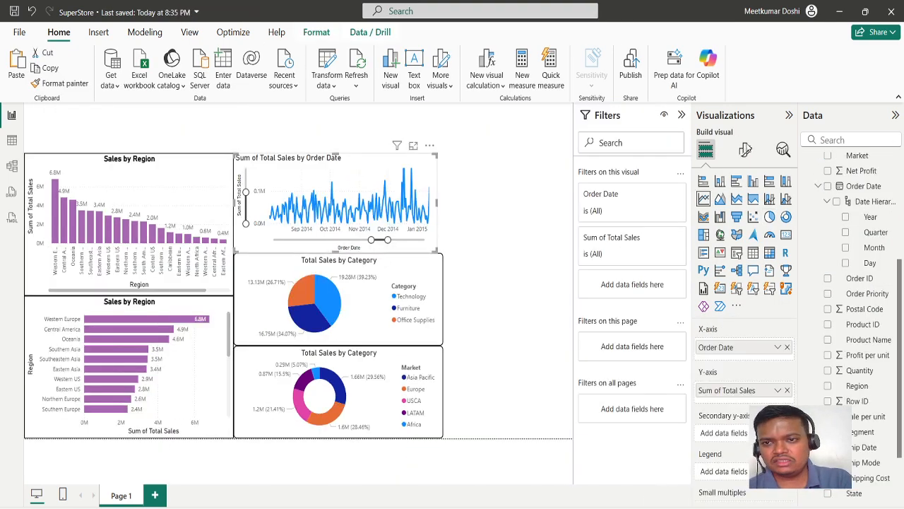
# Step: Find the title settings of the line chart and shorten its title to "Sales by Order Date"
pyautogui.click(748, 157)
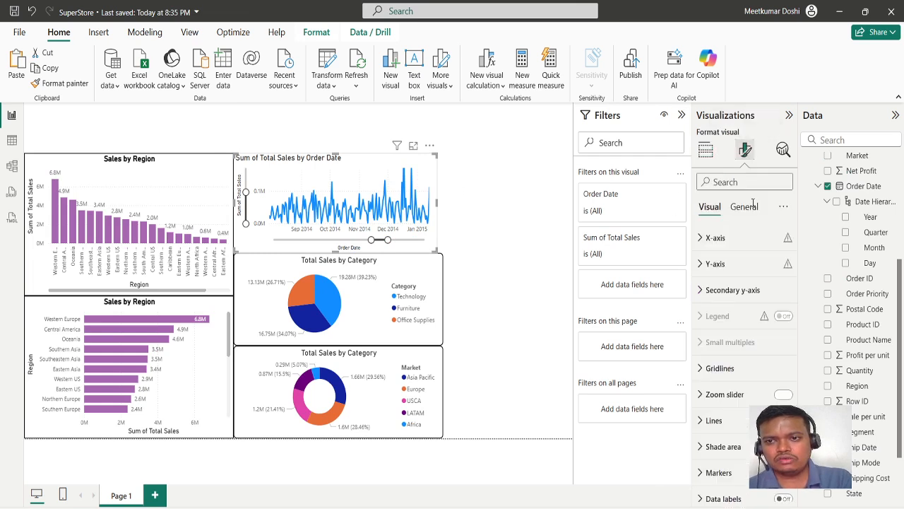
pyautogui.write('l')
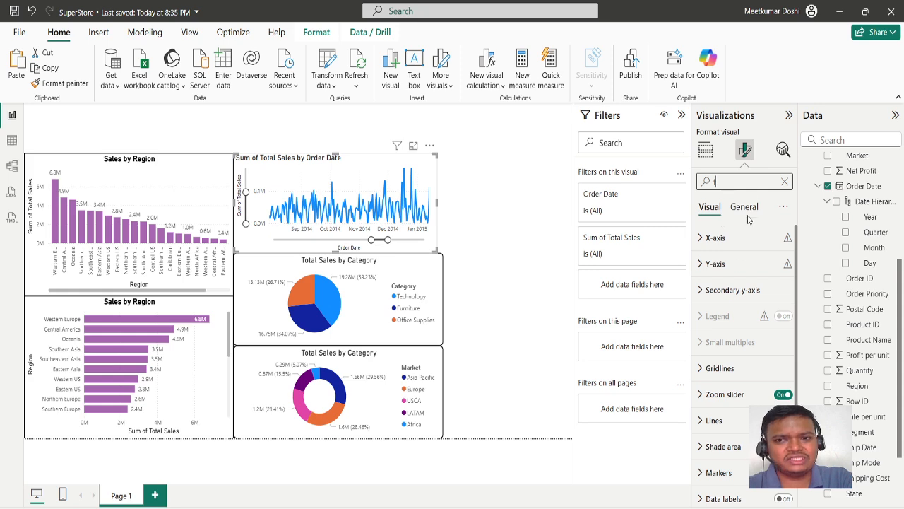
pyautogui.write('itl')
pyautogui.scroll(-4, 733, 432)
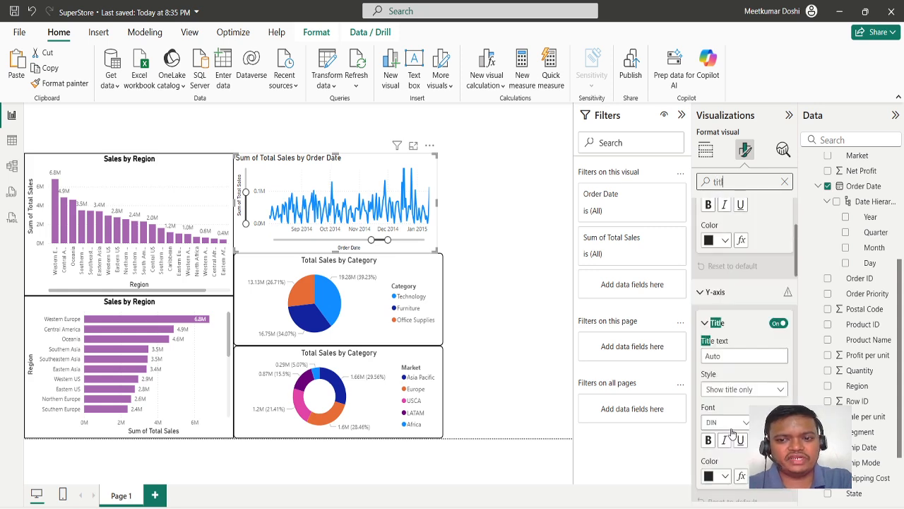
pyautogui.scroll(-5, 734, 417)
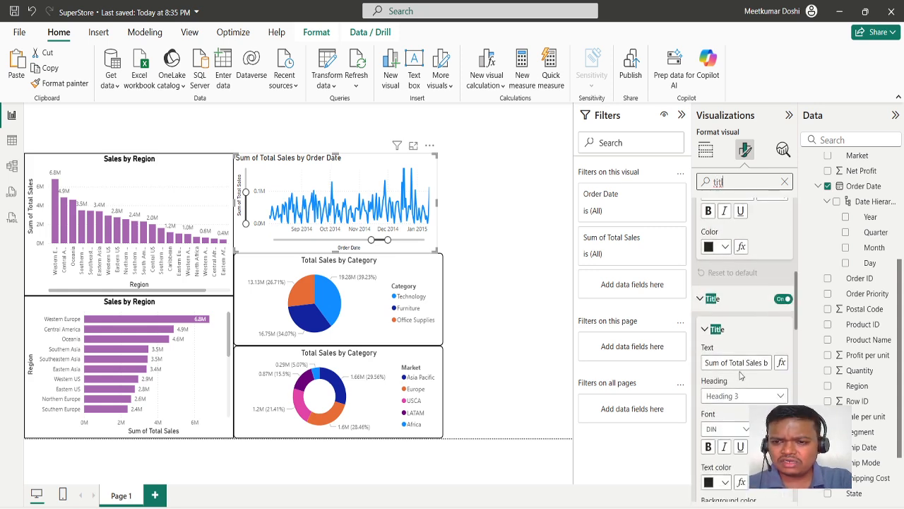
pyautogui.click(745, 362)
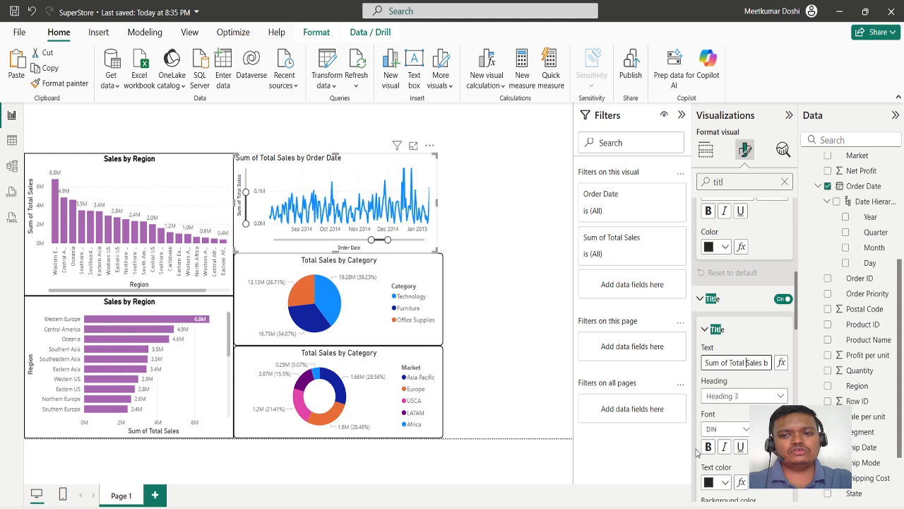
pyautogui.hotkey('shift', 'Home')
pyautogui.press('BackSpace')
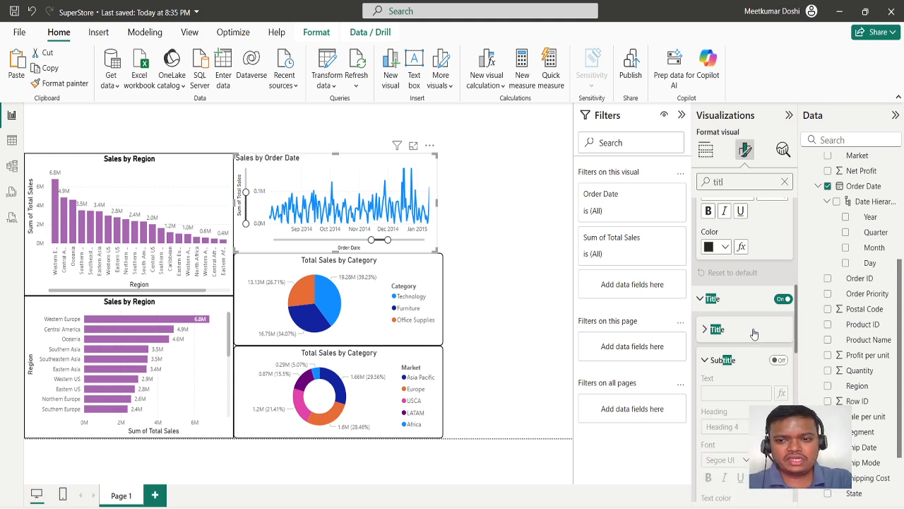
# Step: Center the line chart's title and widen the chart to match the pie chart below it
pyautogui.scroll(-1, 724, 460)
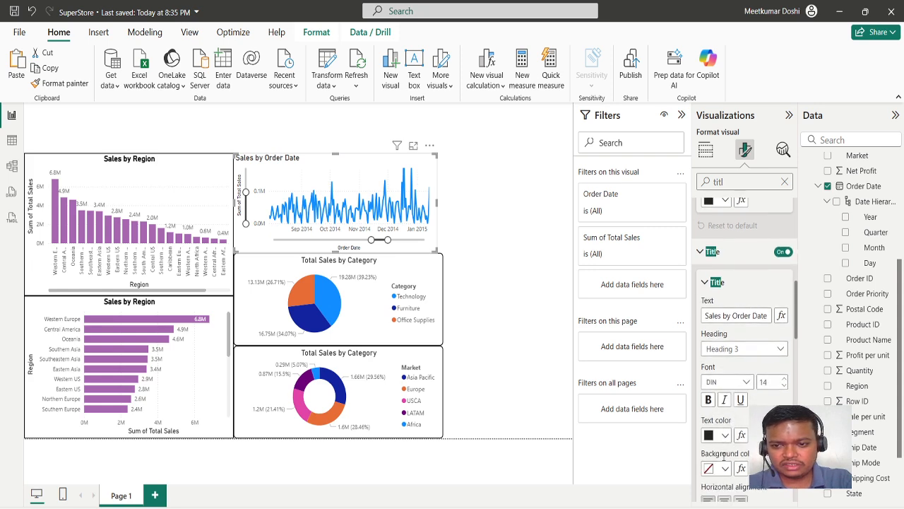
pyautogui.scroll(-1, 725, 488)
pyautogui.click(724, 486)
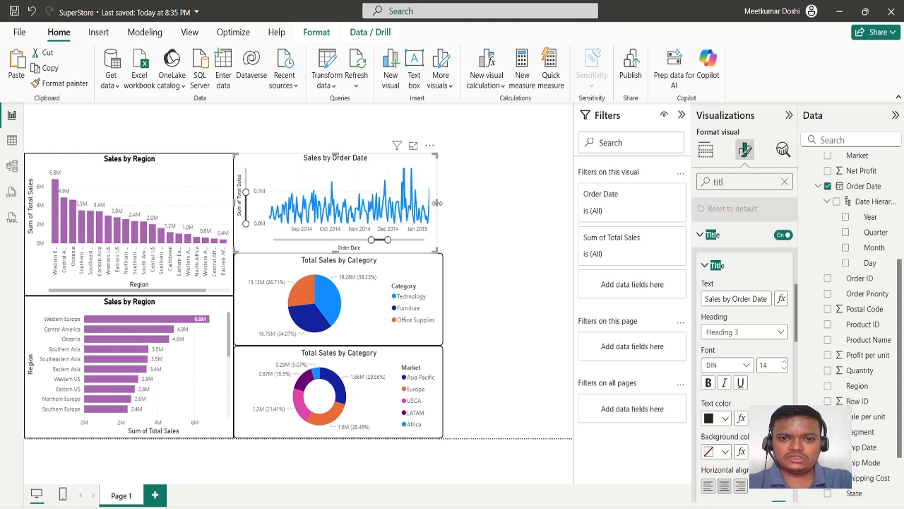
pyautogui.moveTo(439, 207); pyautogui.dragTo(441, 207)
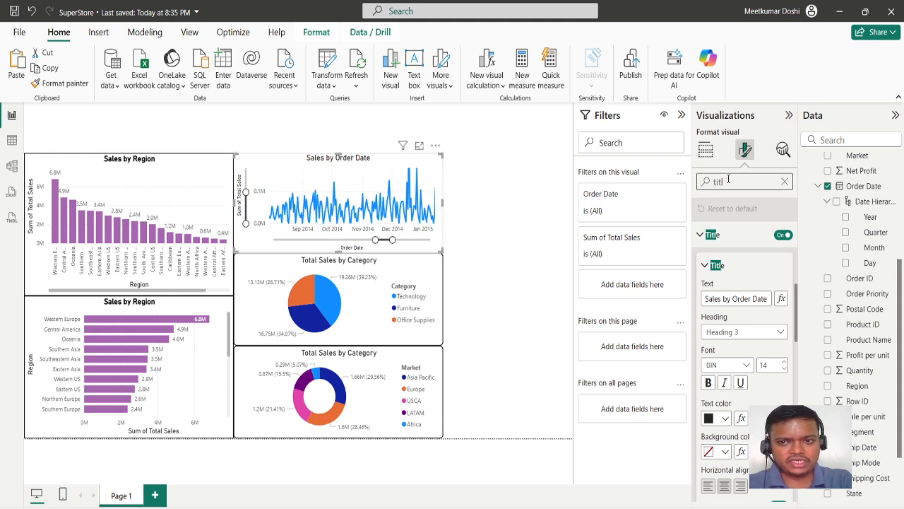
# Step: Search the line chart's formatting for border settings and set the header icons' border color to black
pyautogui.write('border')
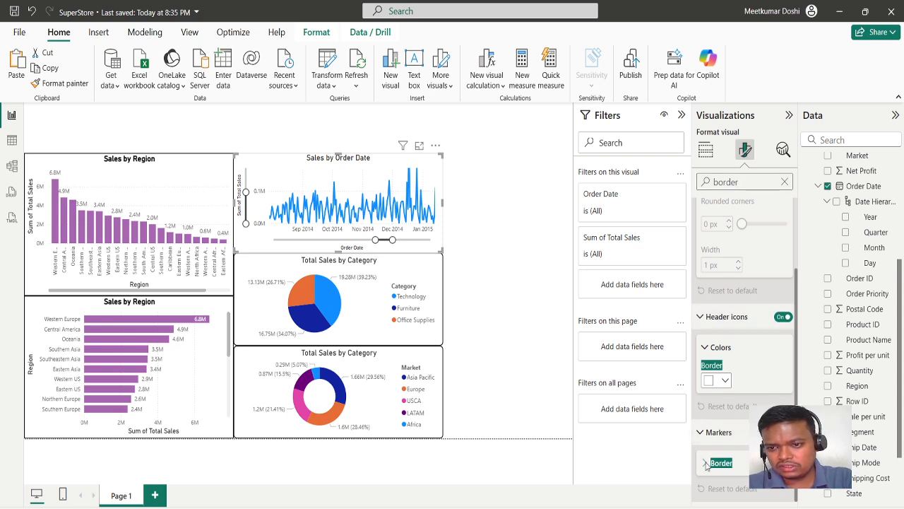
pyautogui.click(724, 381)
pyautogui.click(733, 242)
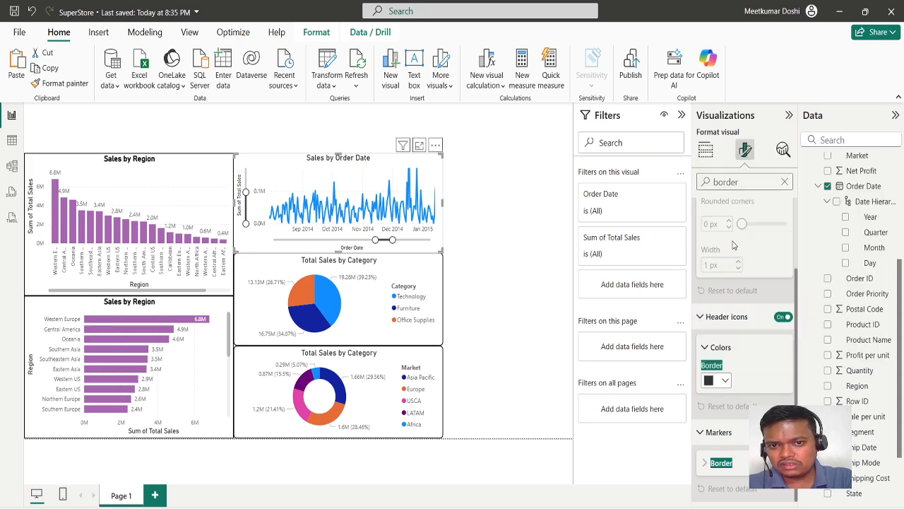
pyautogui.click(510, 317)
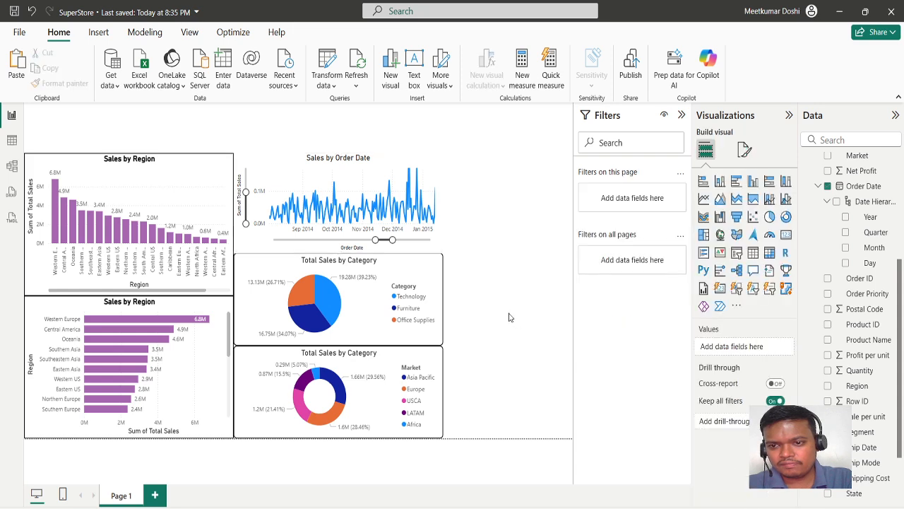
# Step: Turn on the line chart's visual border in its general effects, with a black color and 1 px width
pyautogui.click(433, 169)
pyautogui.click(746, 149)
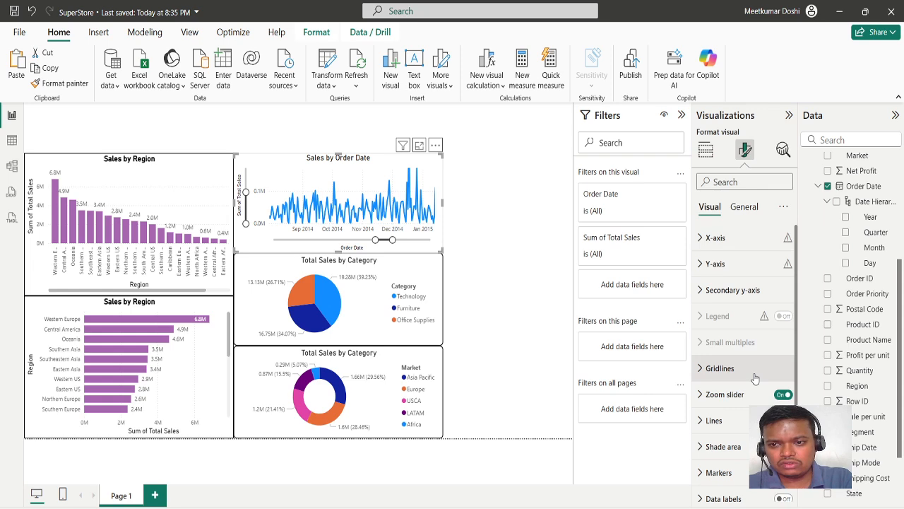
pyautogui.scroll(-2, 755, 380)
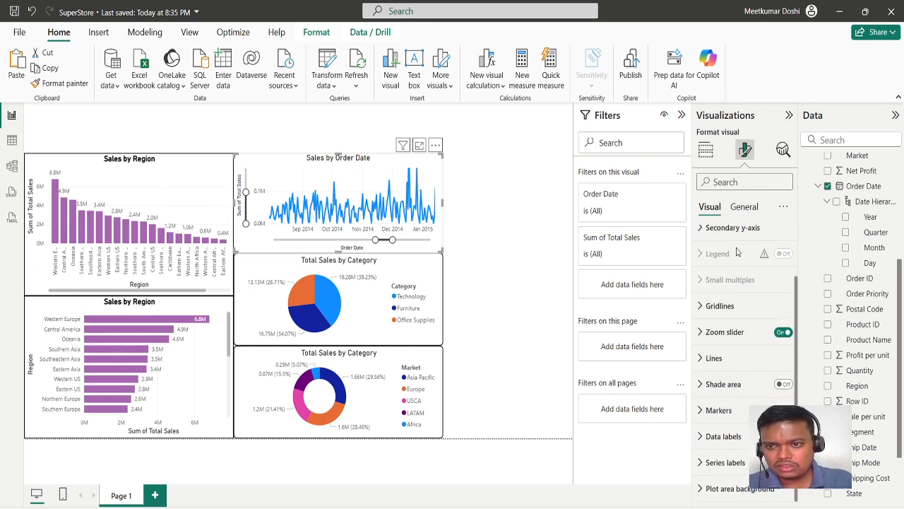
pyautogui.click(744, 207)
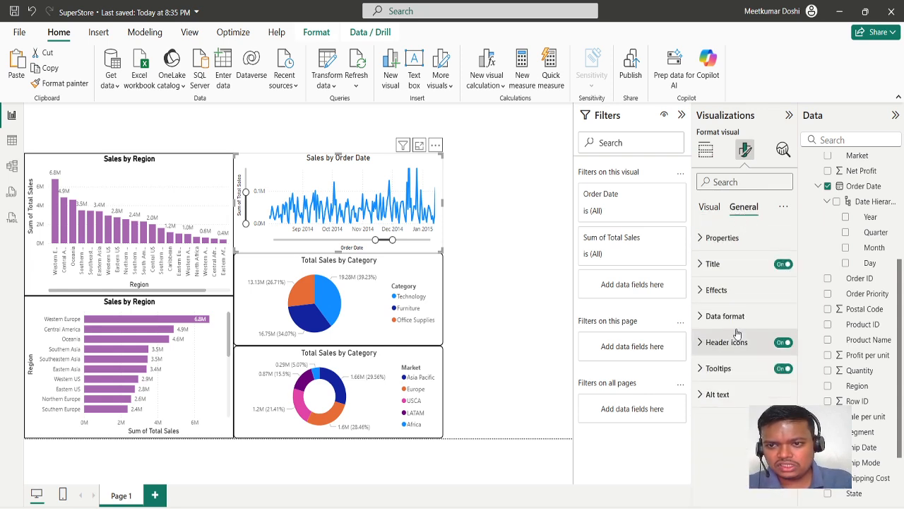
pyautogui.click(728, 289)
pyautogui.scroll(-2, 742, 339)
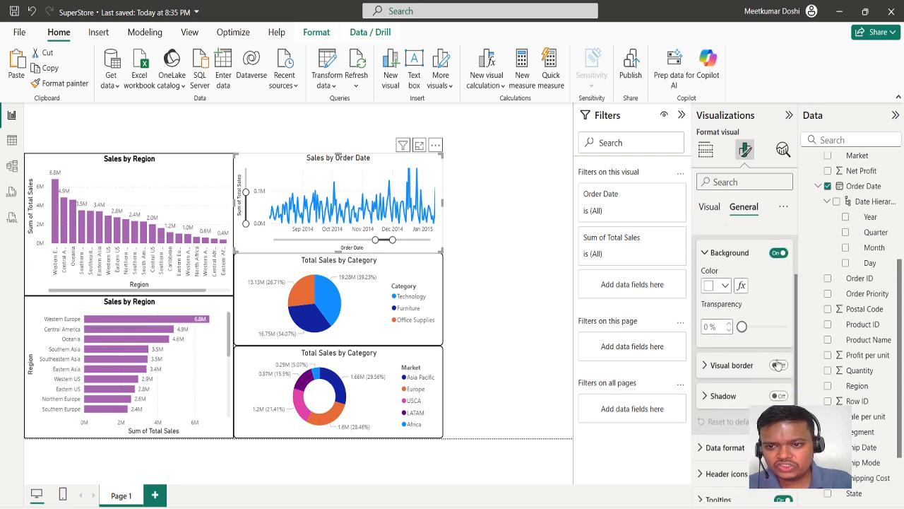
pyautogui.click(706, 366)
pyautogui.click(779, 366)
pyautogui.scroll(-1, 756, 396)
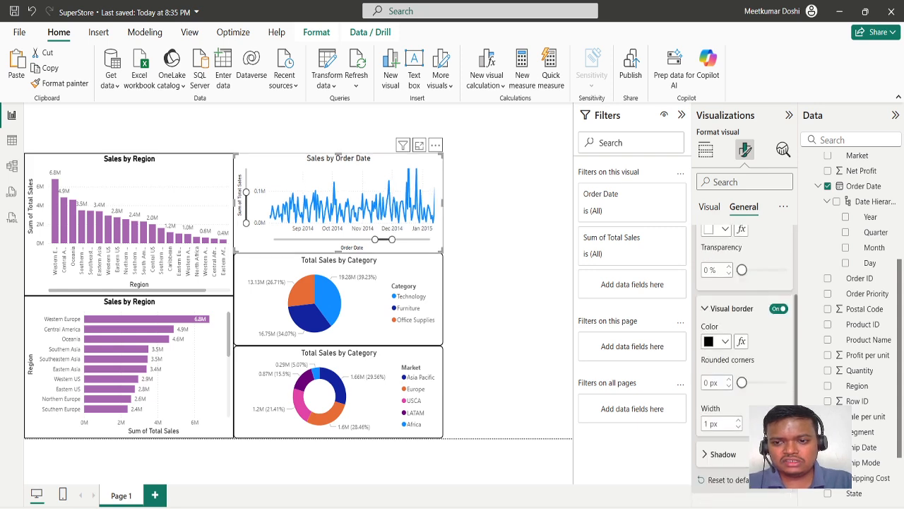
pyautogui.click(506, 302)
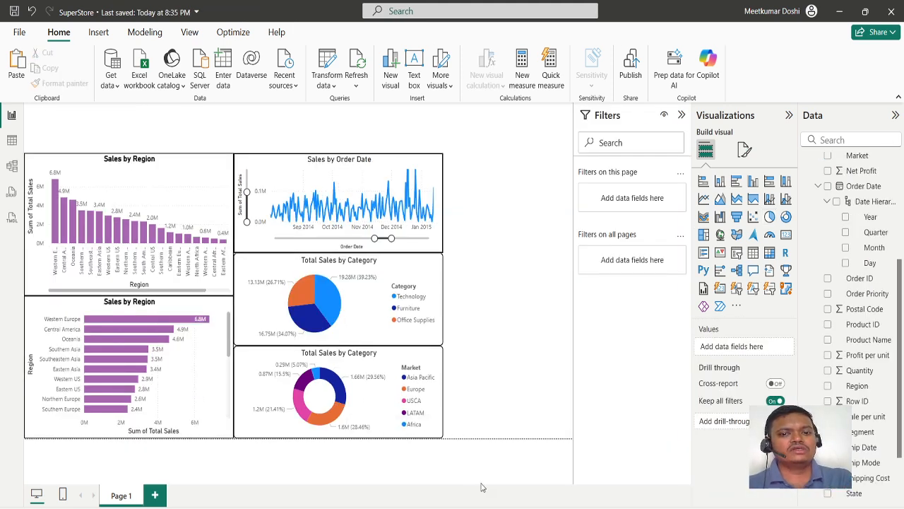
pyautogui.hotkey('alt', 'Tab')
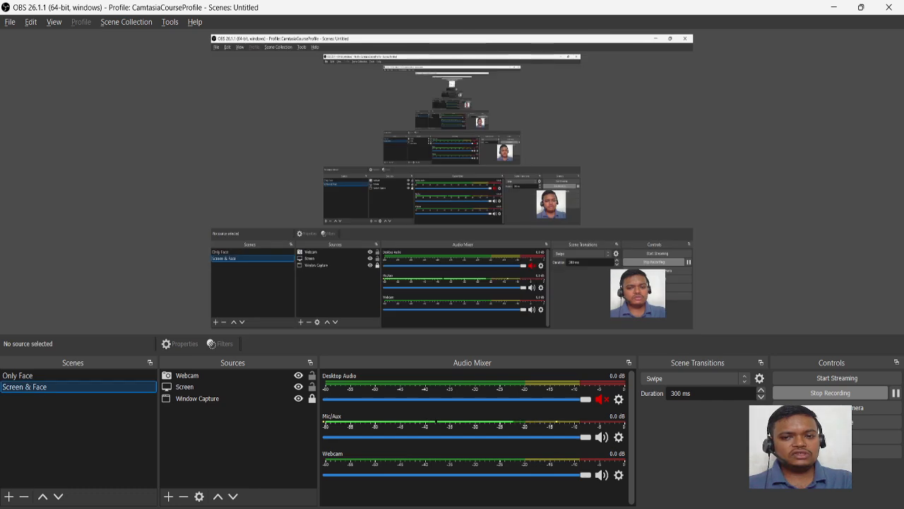
pyautogui.click(72, 373)
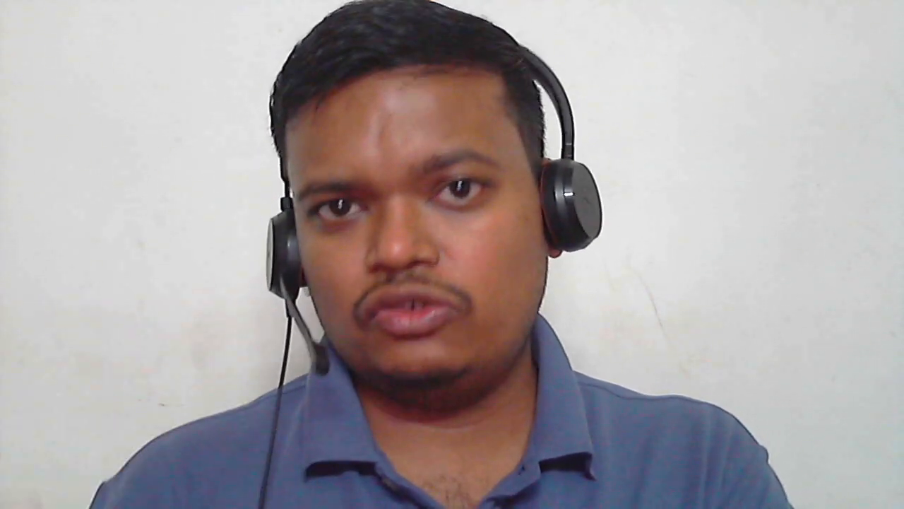